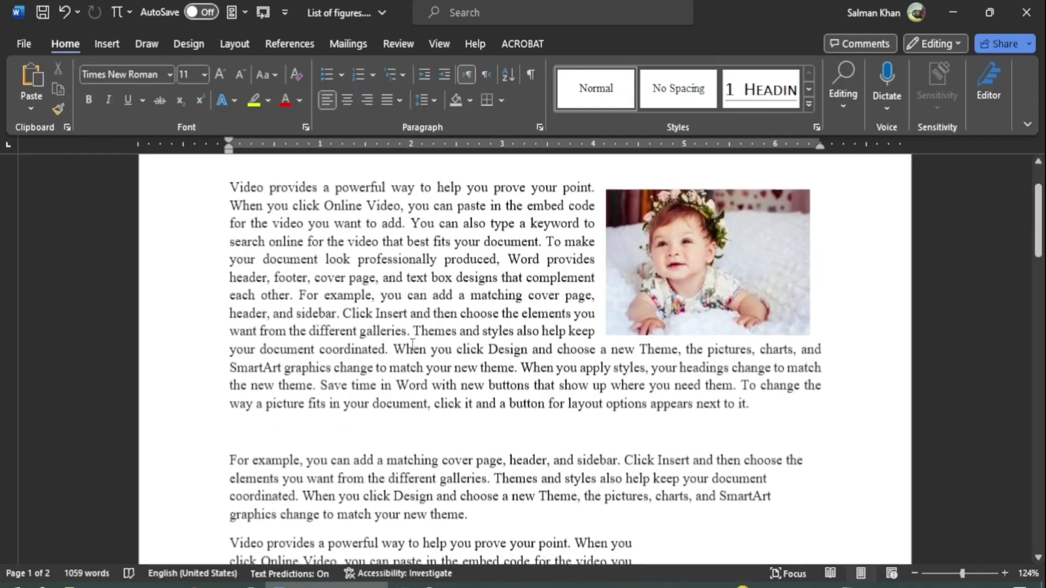
Step: Insert the caption 'Figure 1: This is a cute baby.' beneath the baby picture
scroll(412, 344, down, 5)
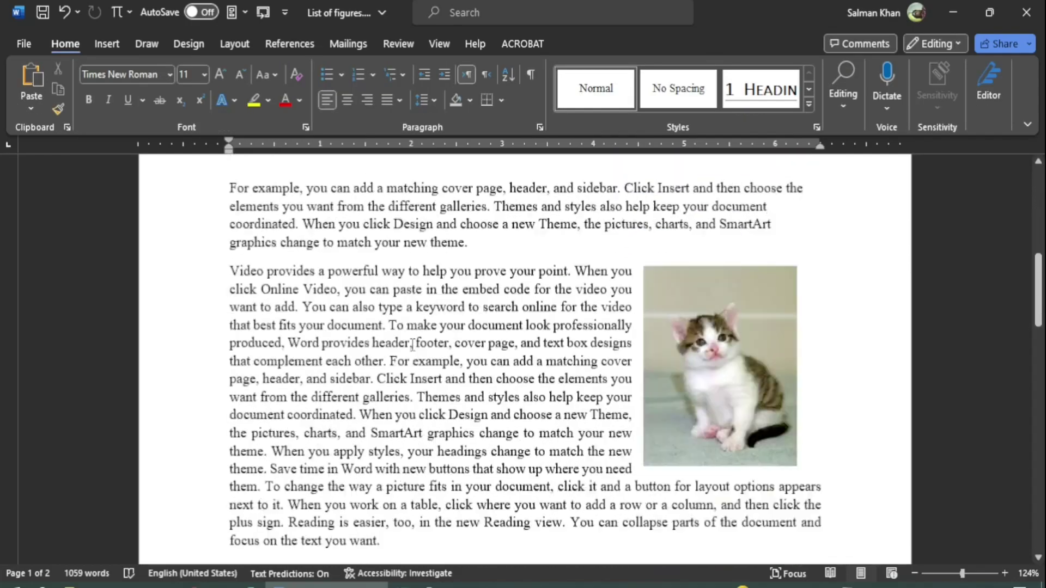
scroll(412, 344, down, 15)
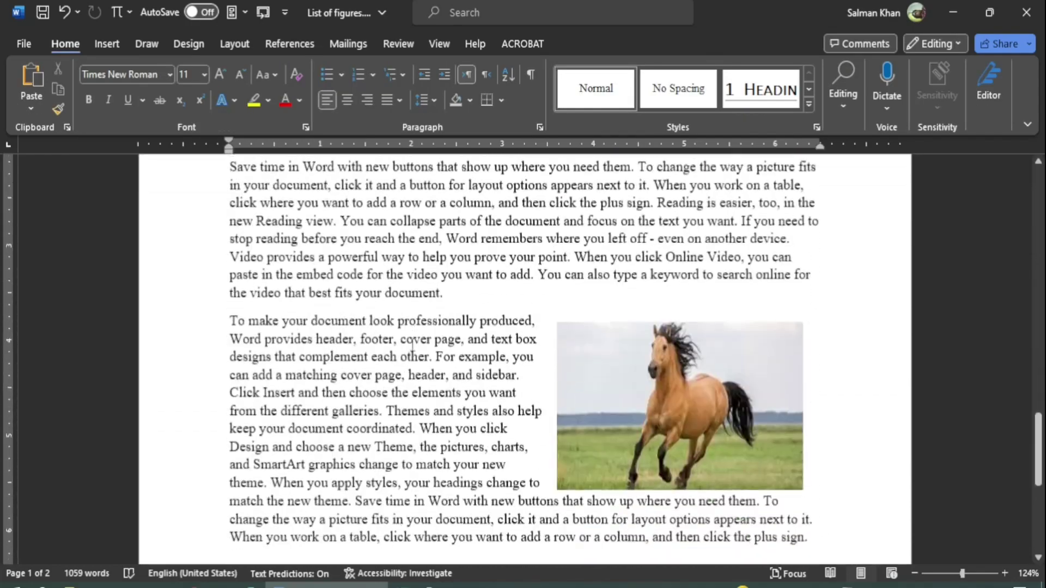
scroll(412, 344, down, 5)
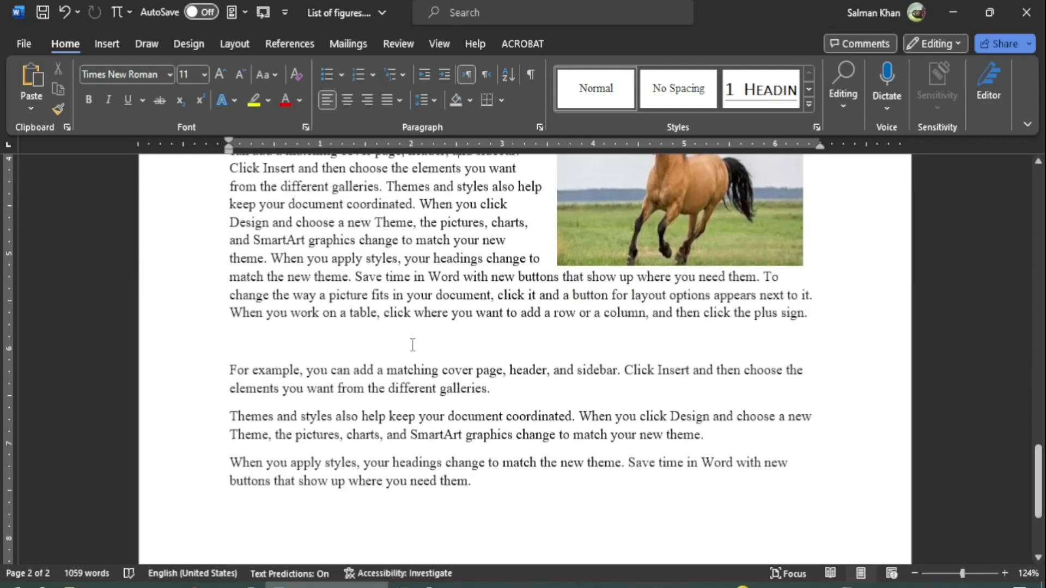
scroll(413, 344, up, 15)
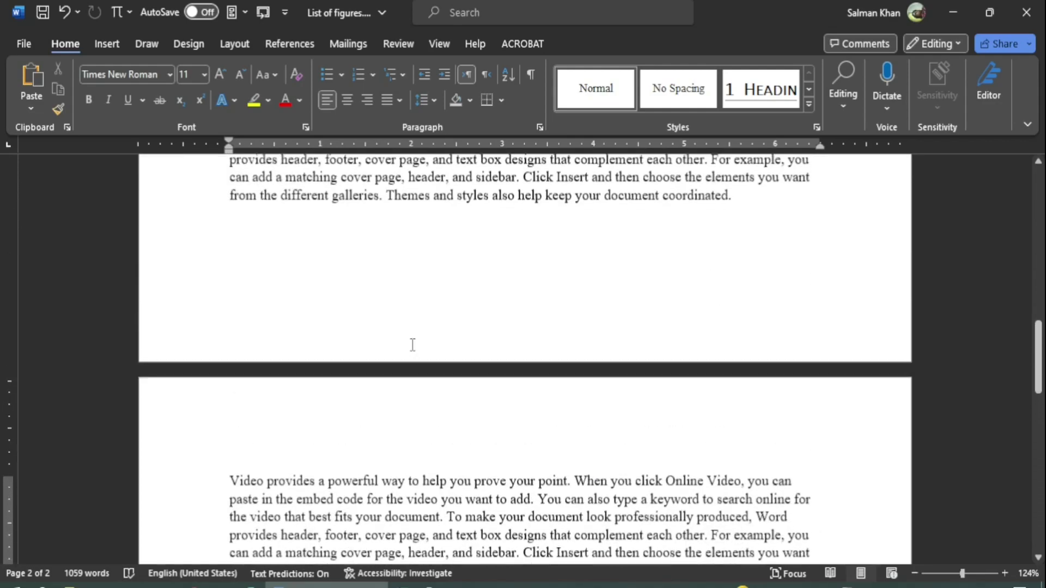
scroll(412, 344, up, 15)
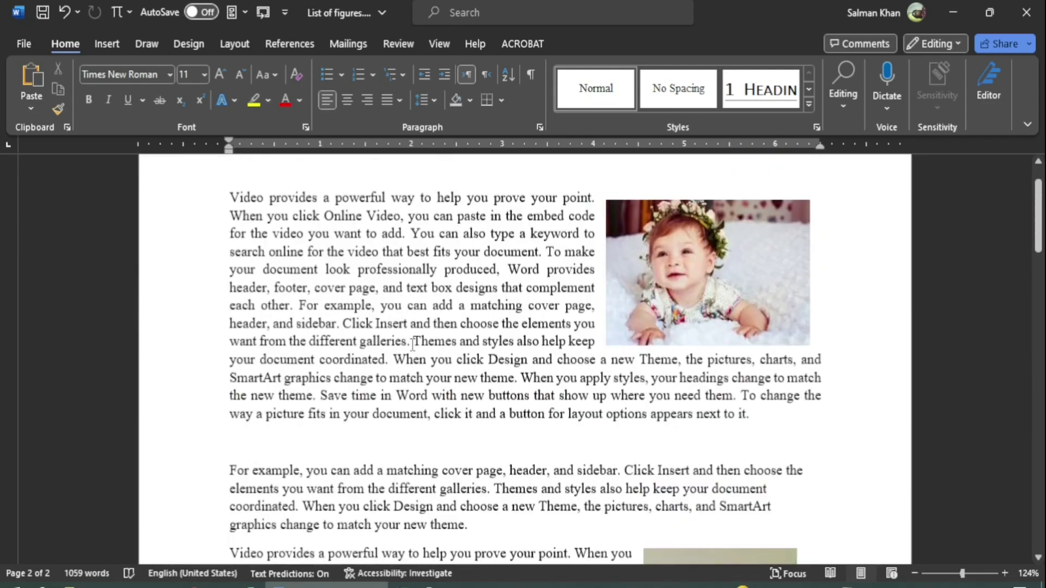
scroll(412, 345, up, 2)
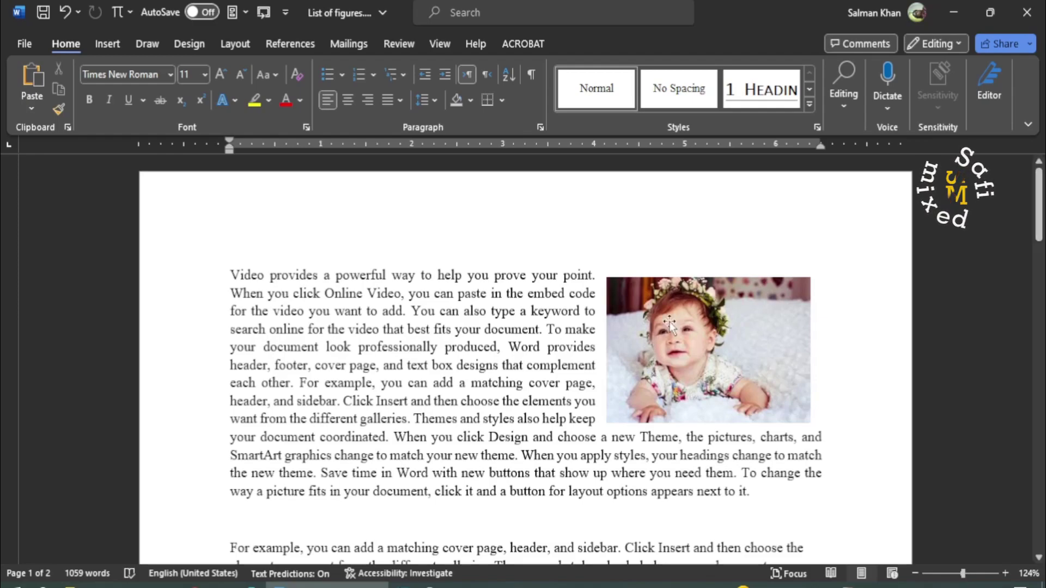
click(670, 350)
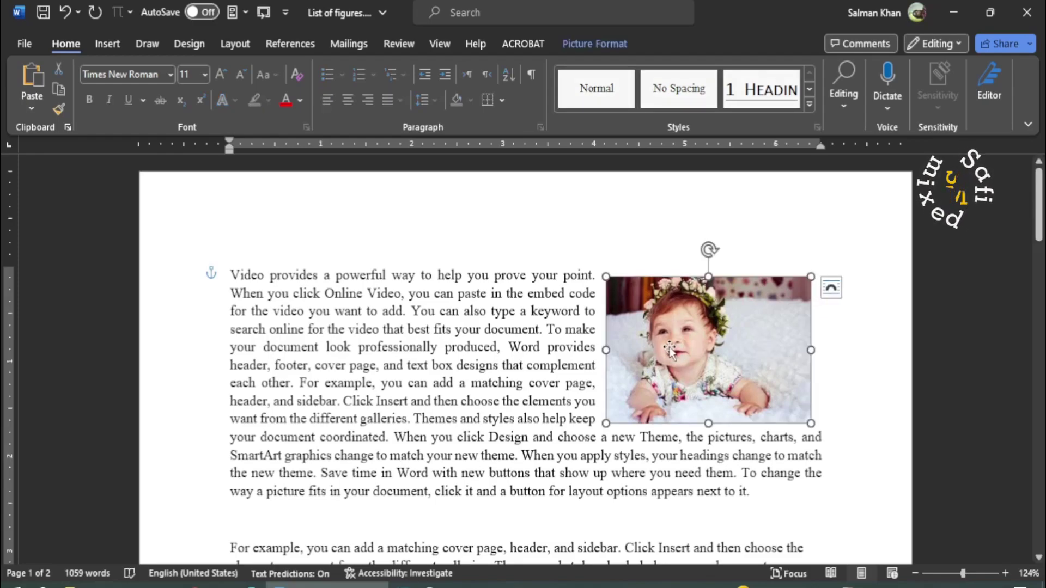
click(289, 44)
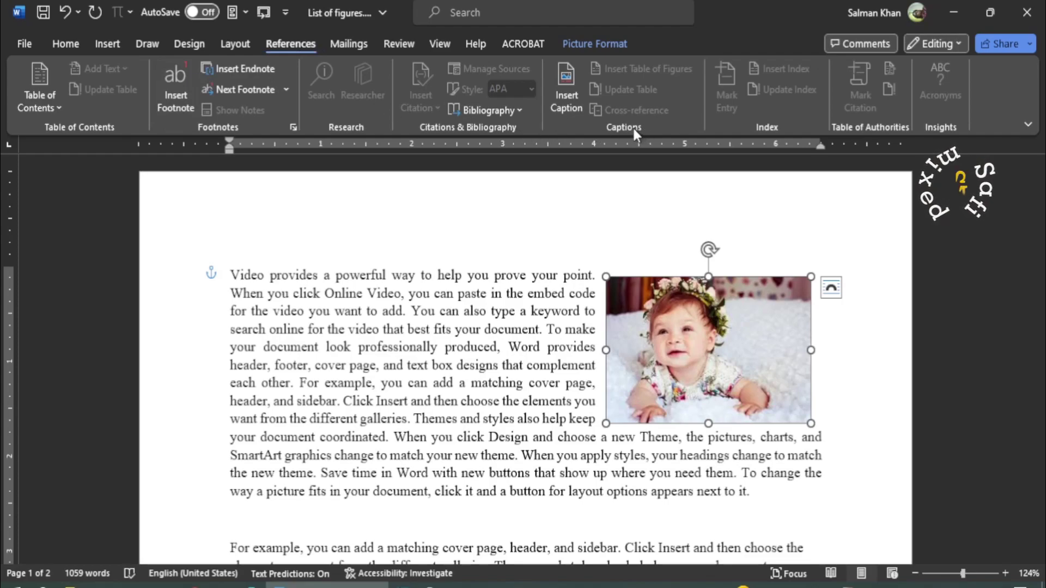
click(570, 86)
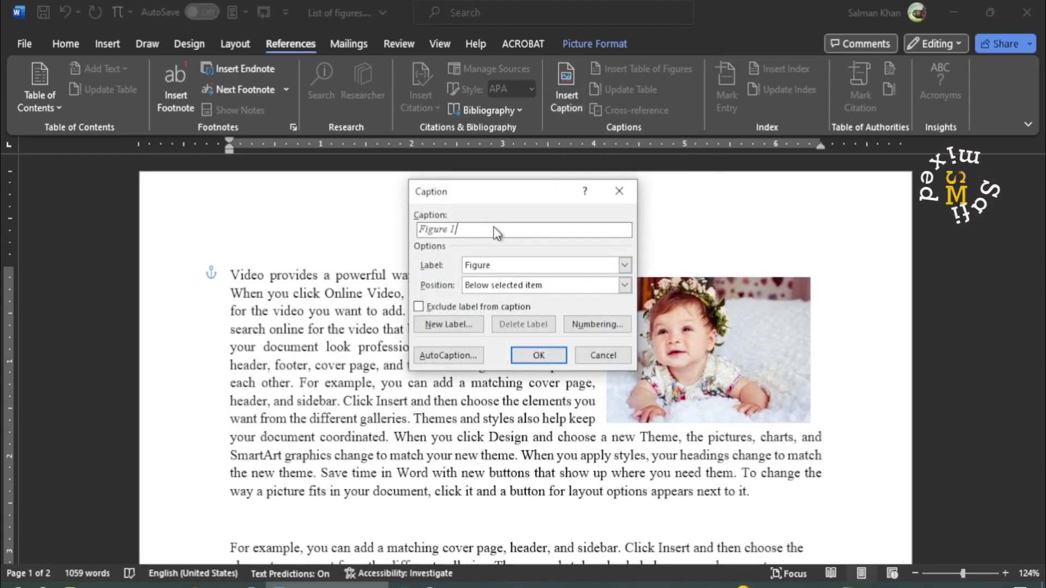
text(:)
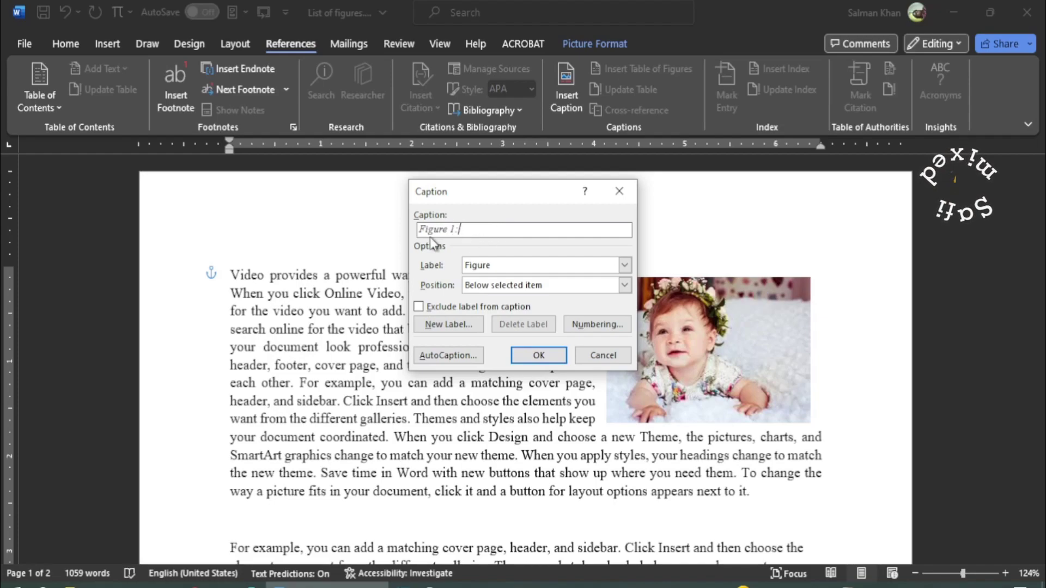
text(T)
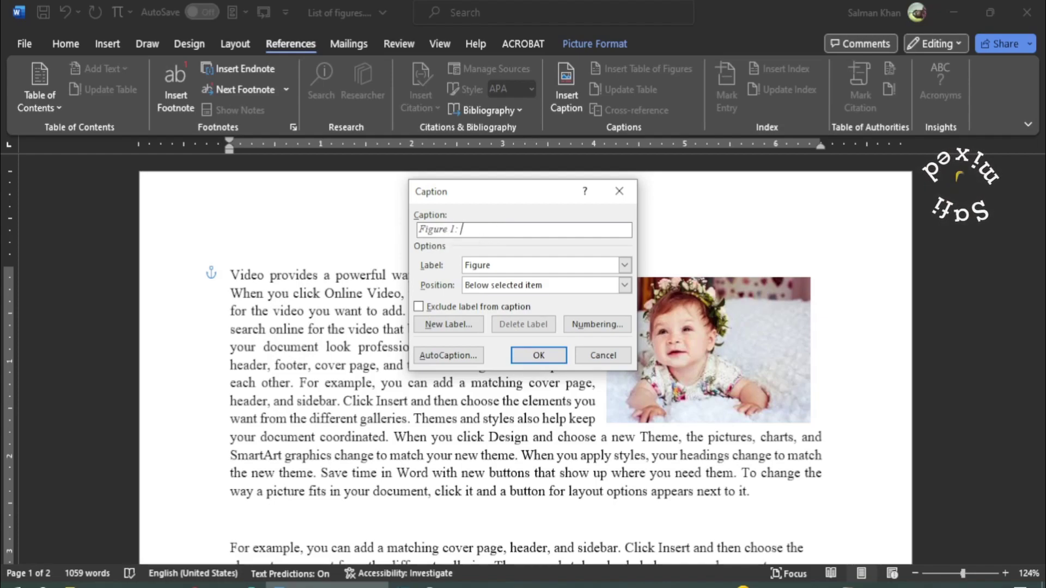
text(his is a )
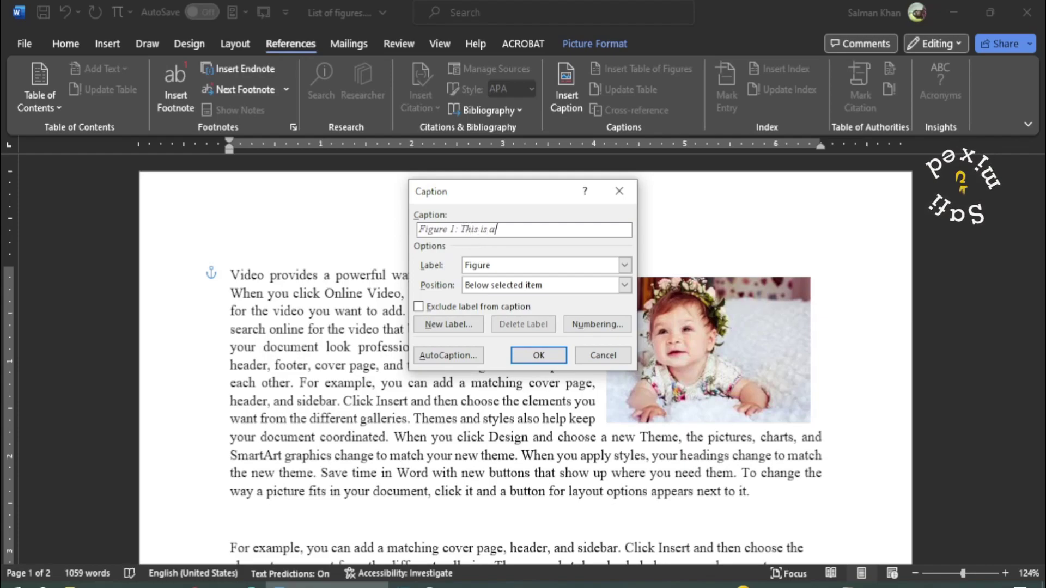
text(cute ba)
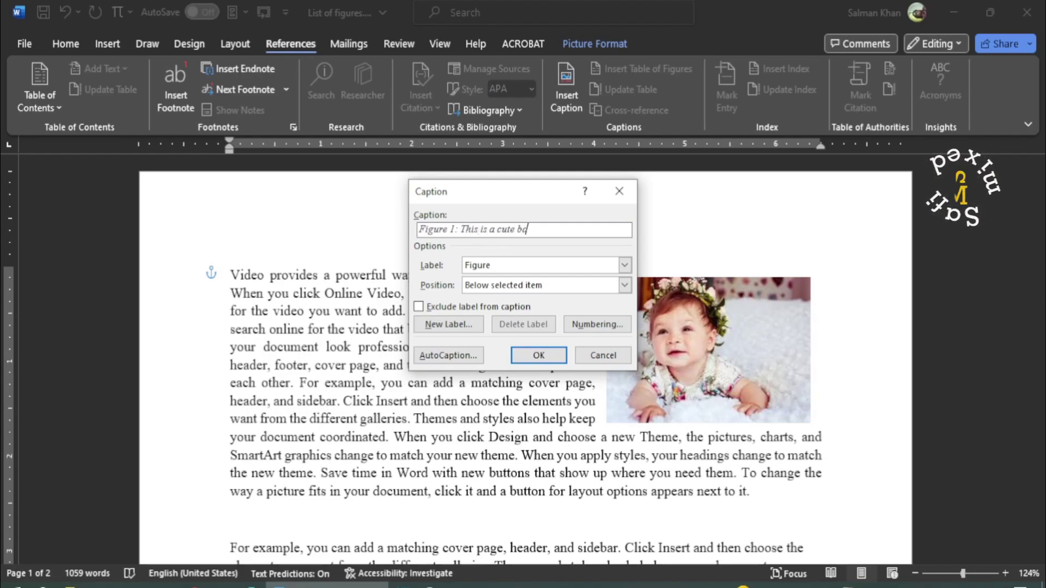
text(by)
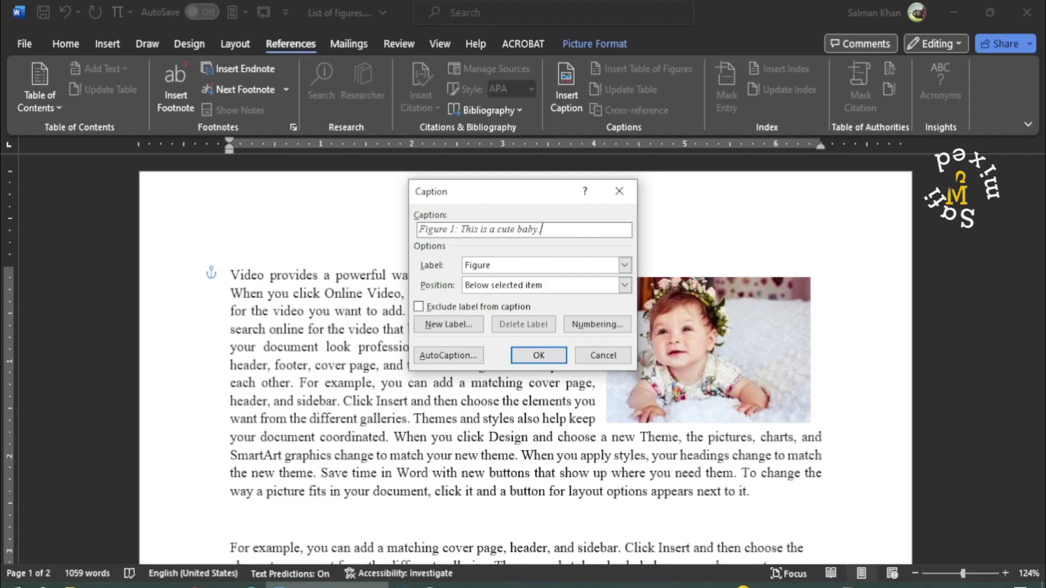
text(.)
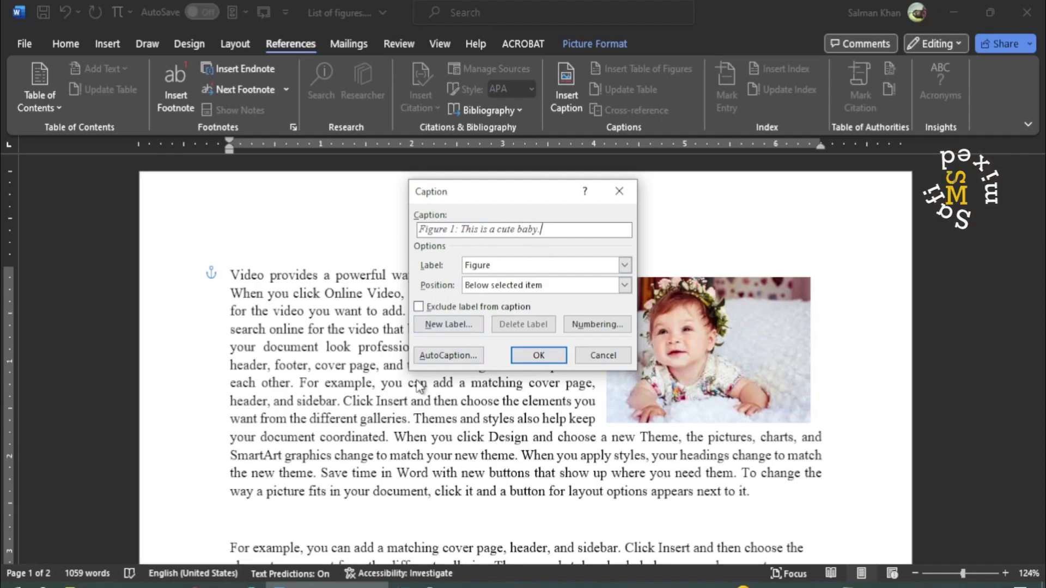
click(539, 357)
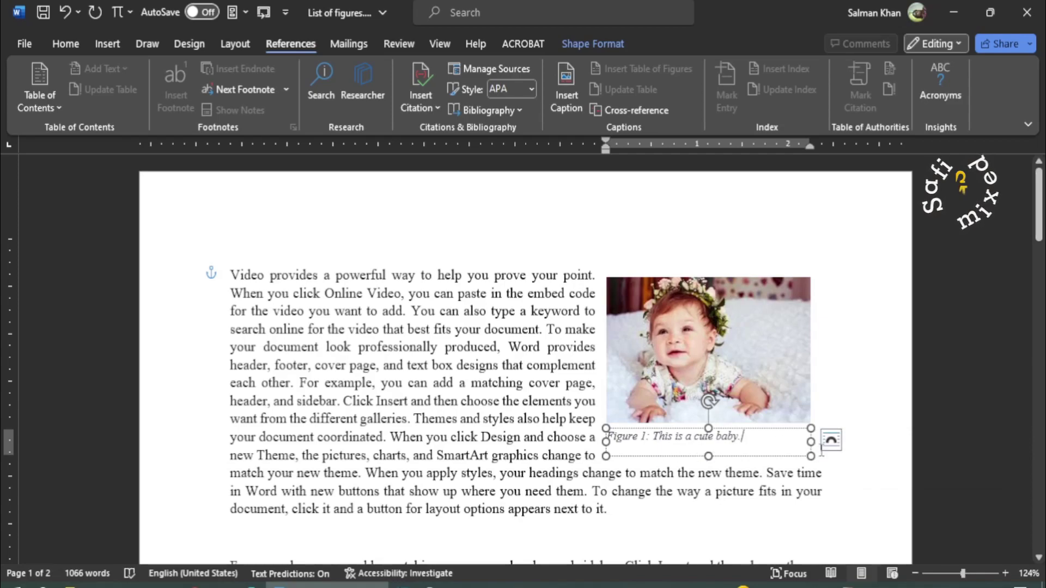
Step: Caption the kitten picture 'Figure 2: This a cute cat.', removing the stray final letter first
click(501, 413)
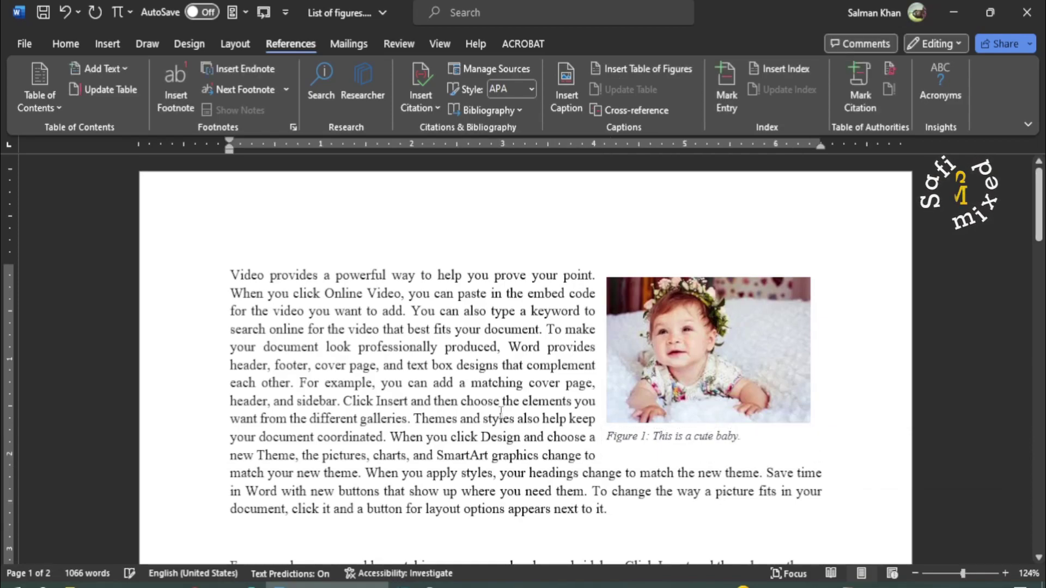
scroll(501, 413, down, 6)
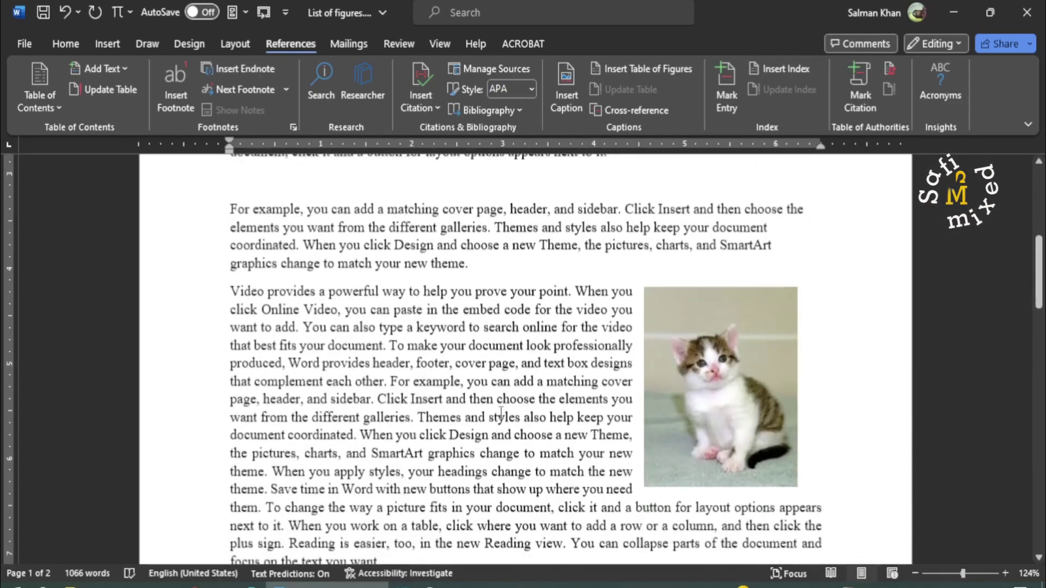
click(752, 419)
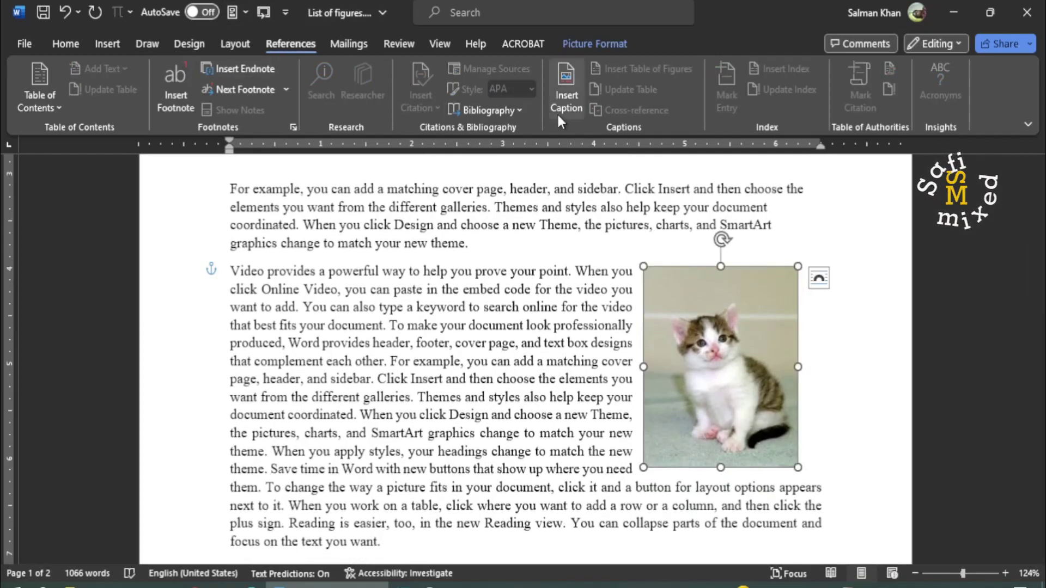
click(565, 97)
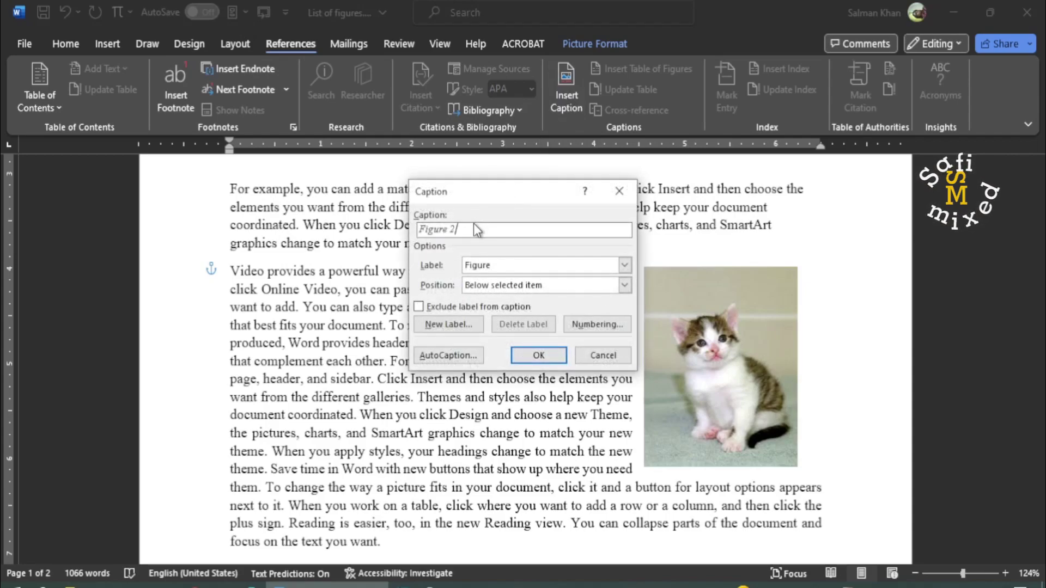
text(T)
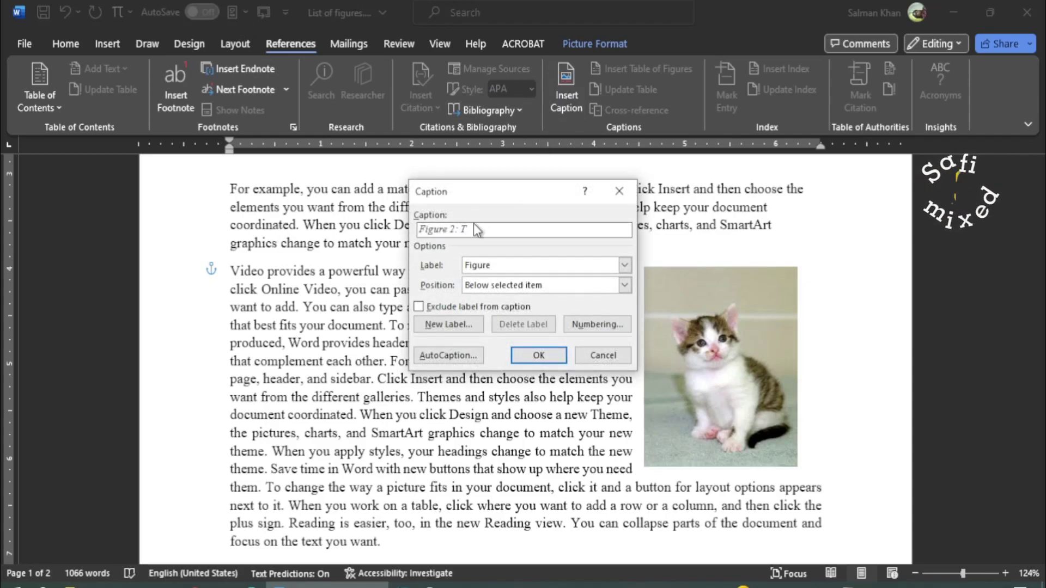
text(his a )
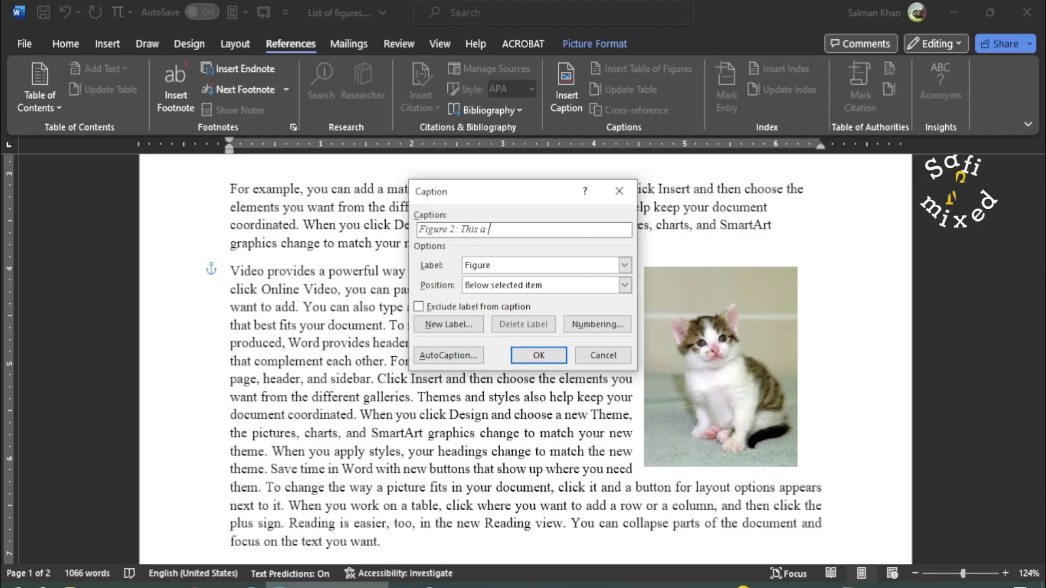
text(cute cate)
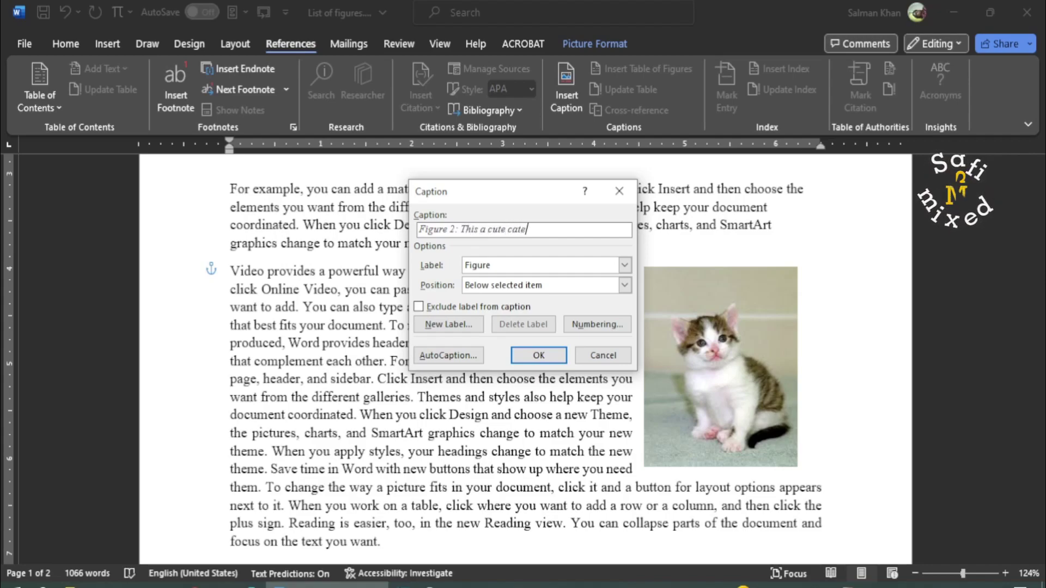
key(BackSpace)
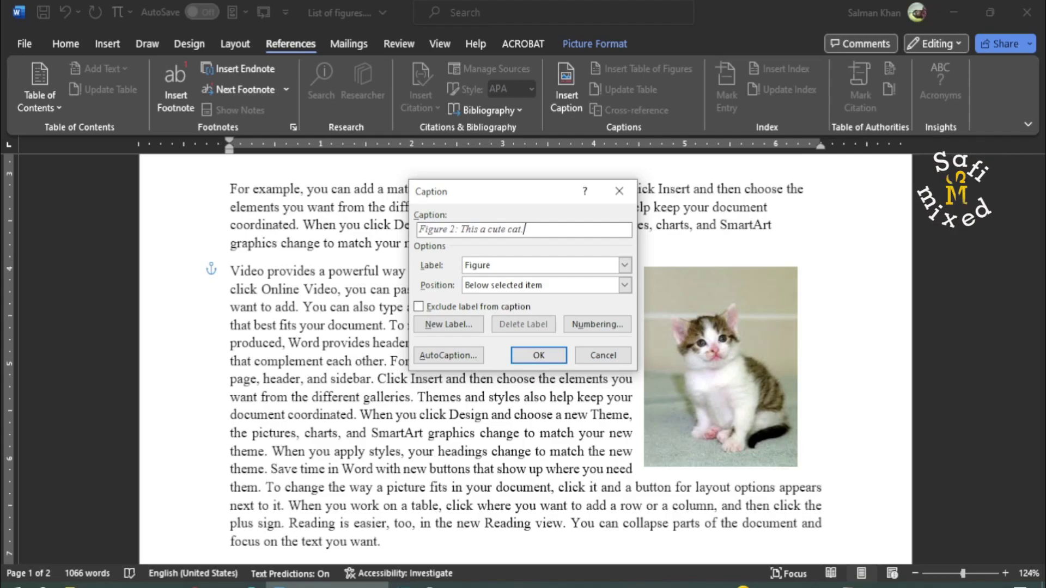
click(526, 355)
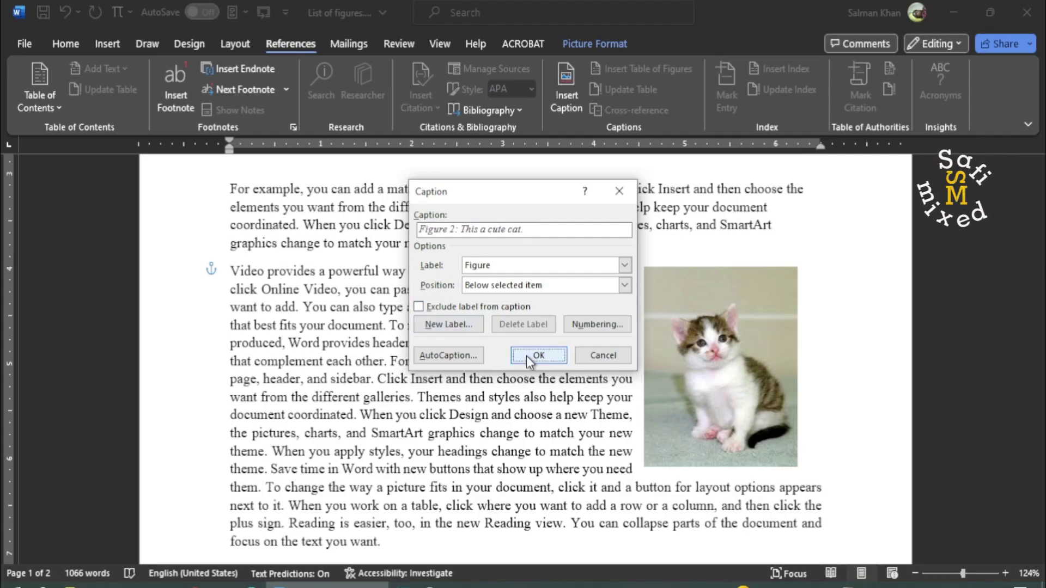
Step: Select the horse picture and draft its caption 'Figure 3: This is a beuatiful horse.'
scroll(527, 357, down, 15)
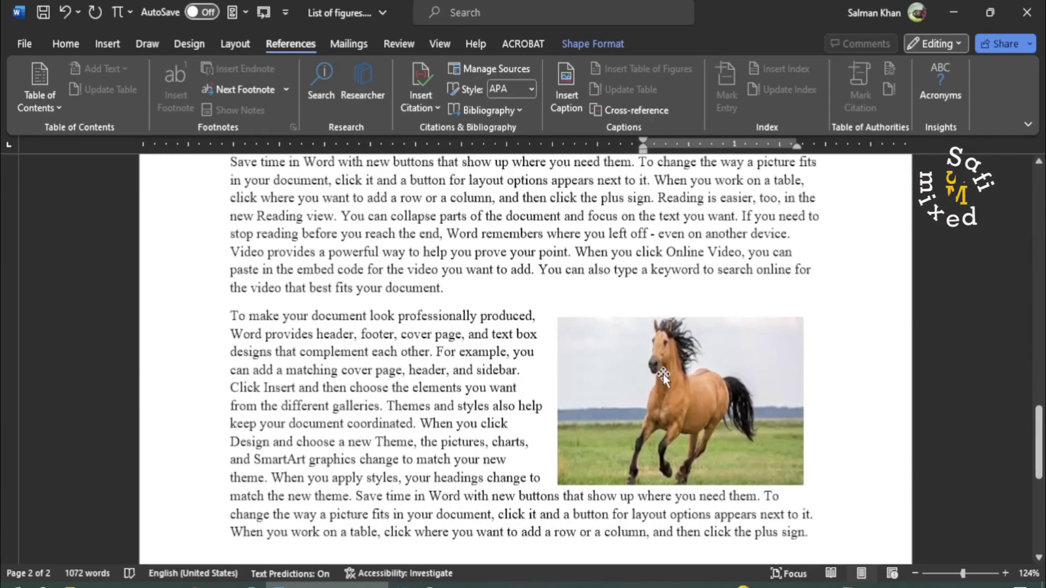
click(626, 393)
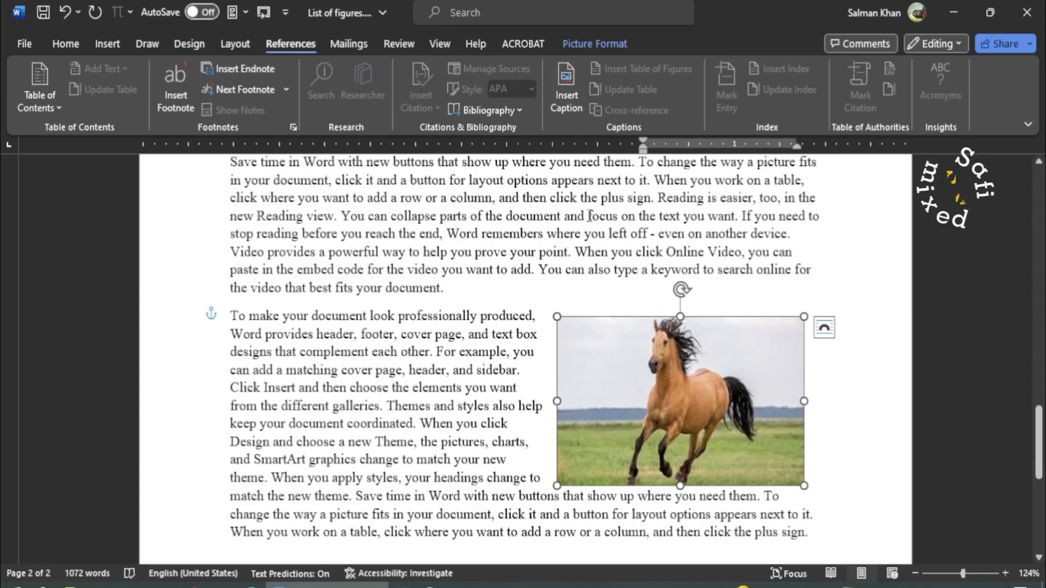
click(567, 104)
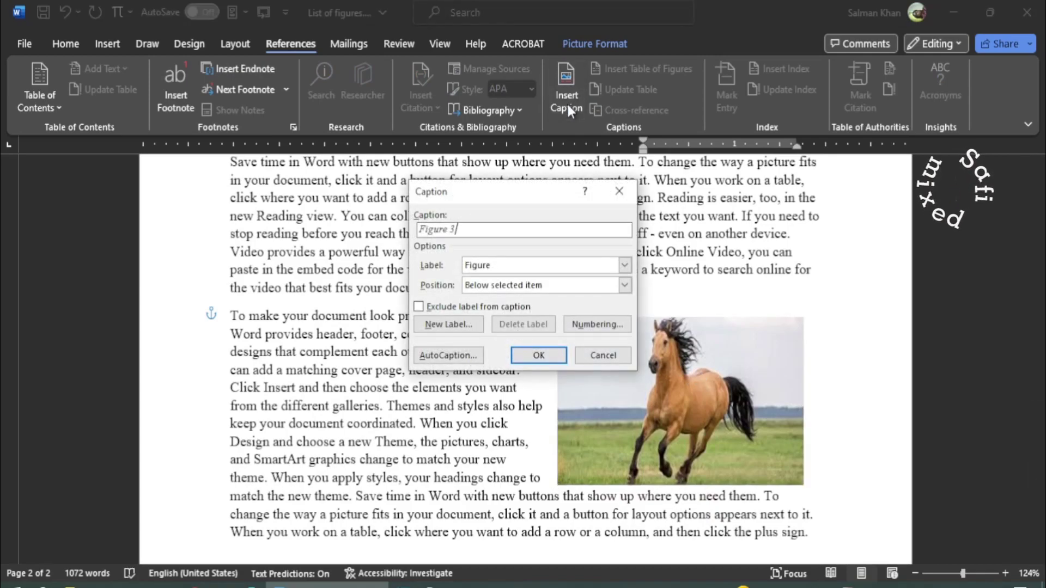
text(:)
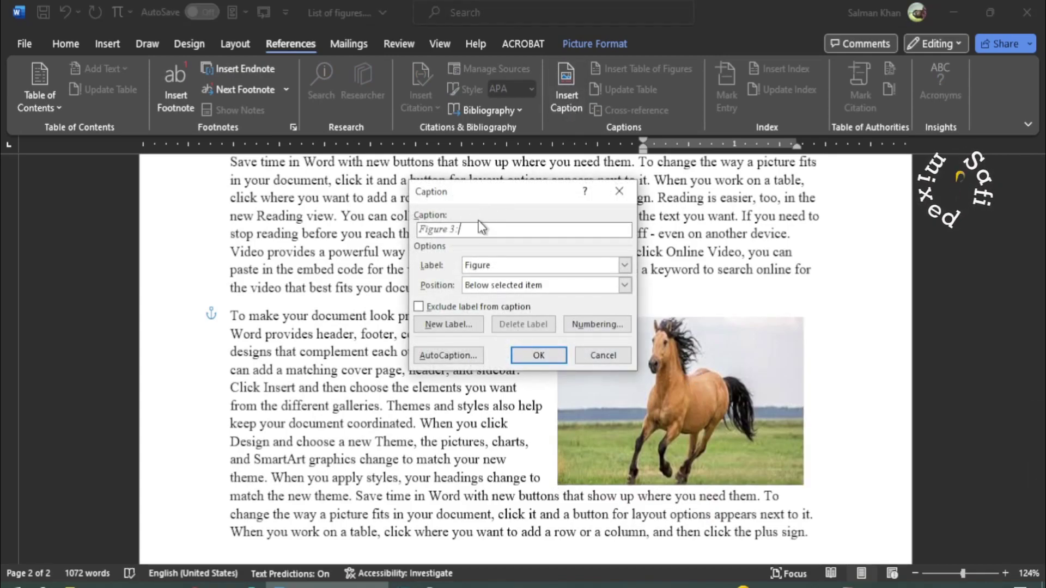
text( This is a be)
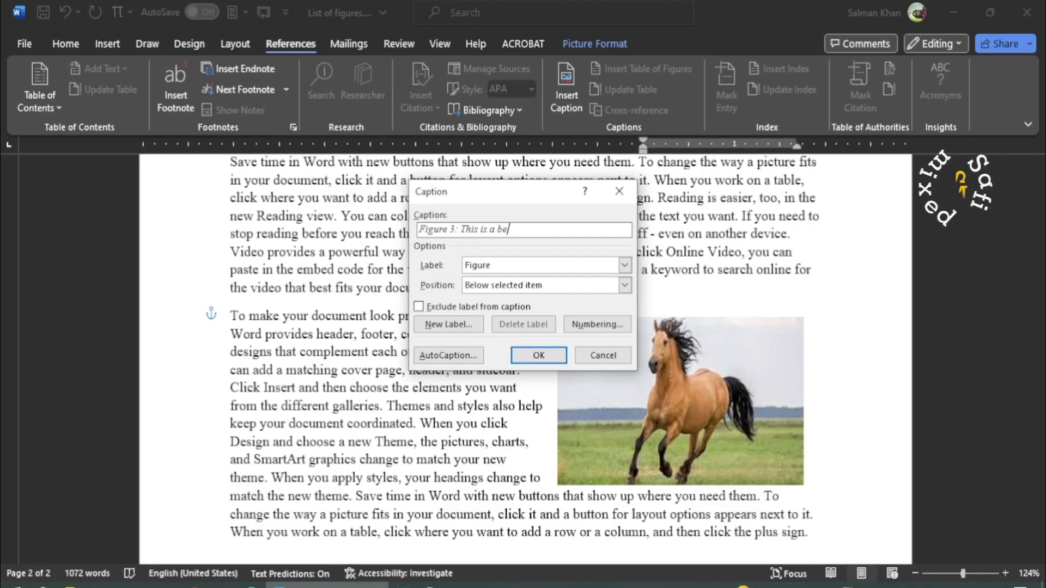
text(uatiful )
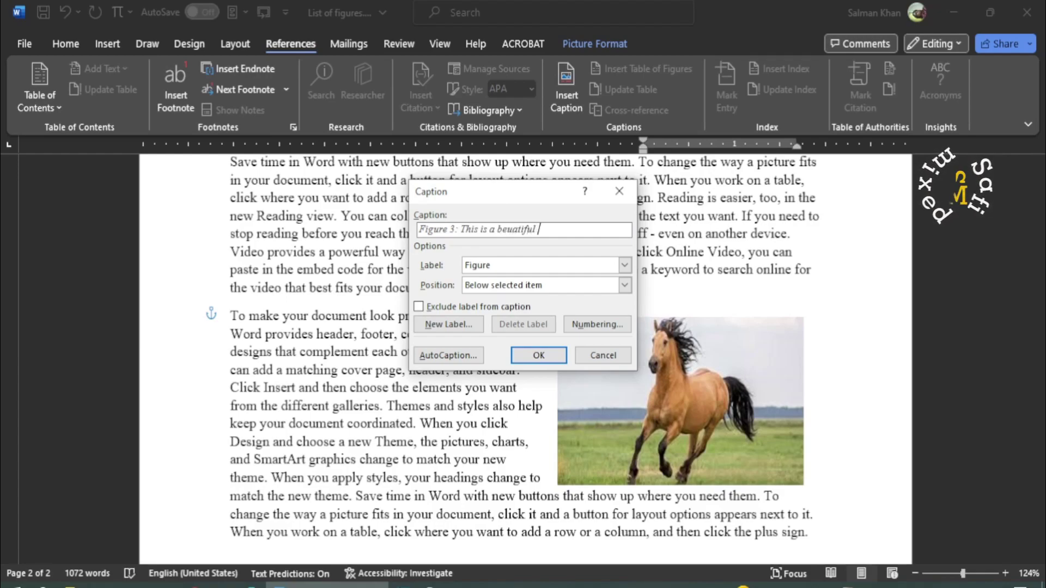
text(horse.)
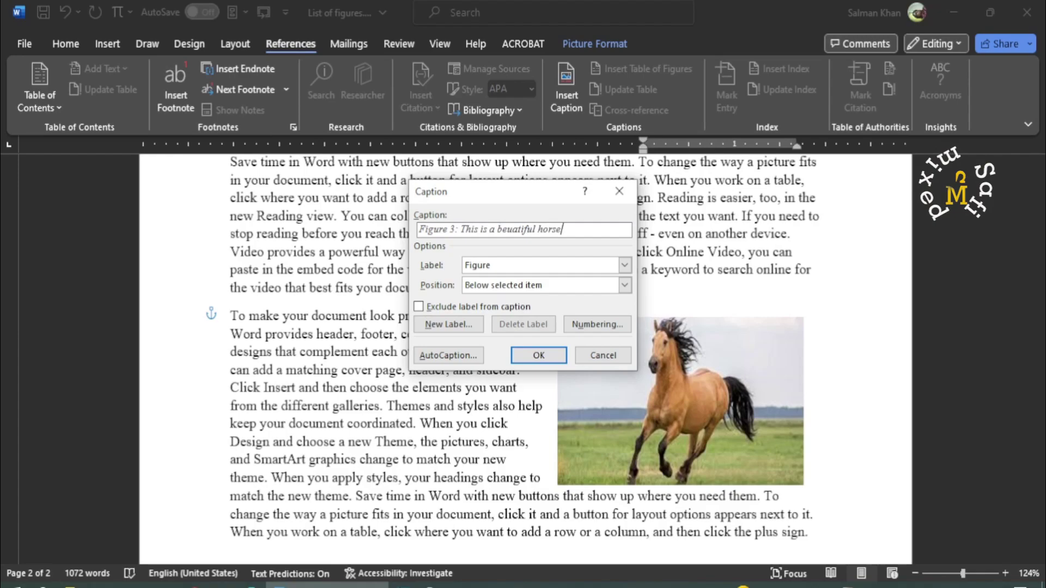
Step: Insert the Figure 3 horse caption and correct 'beuatiful' to 'beautiful' using the spelling suggestion
click(560, 357)
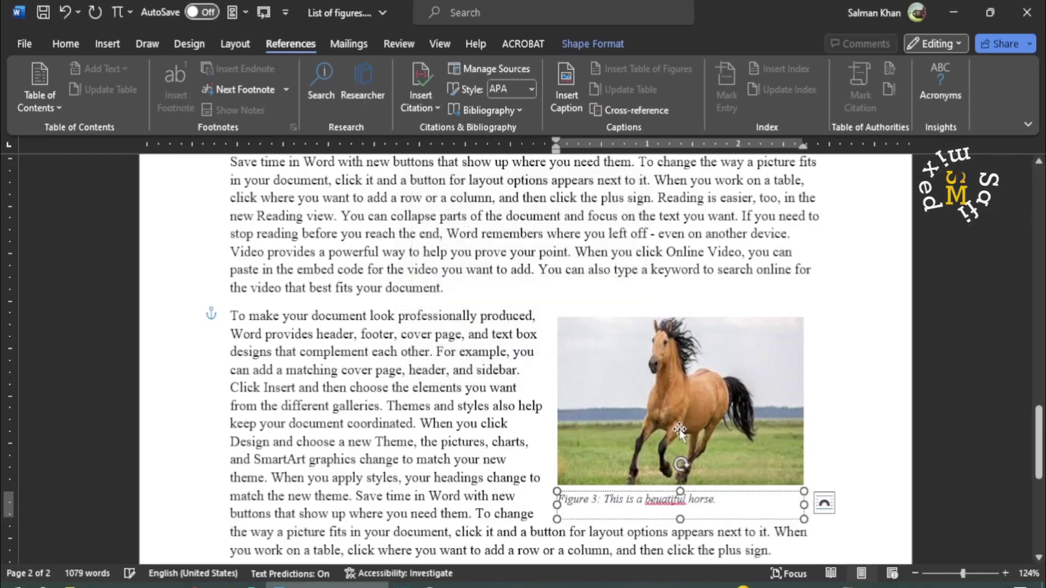
double_click(659, 503)
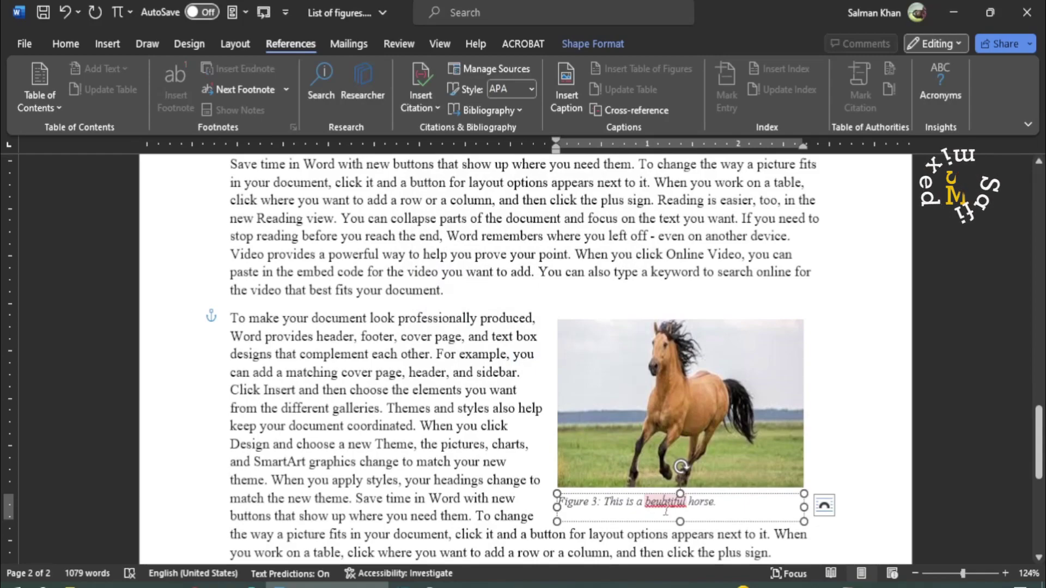
right_click(665, 511)
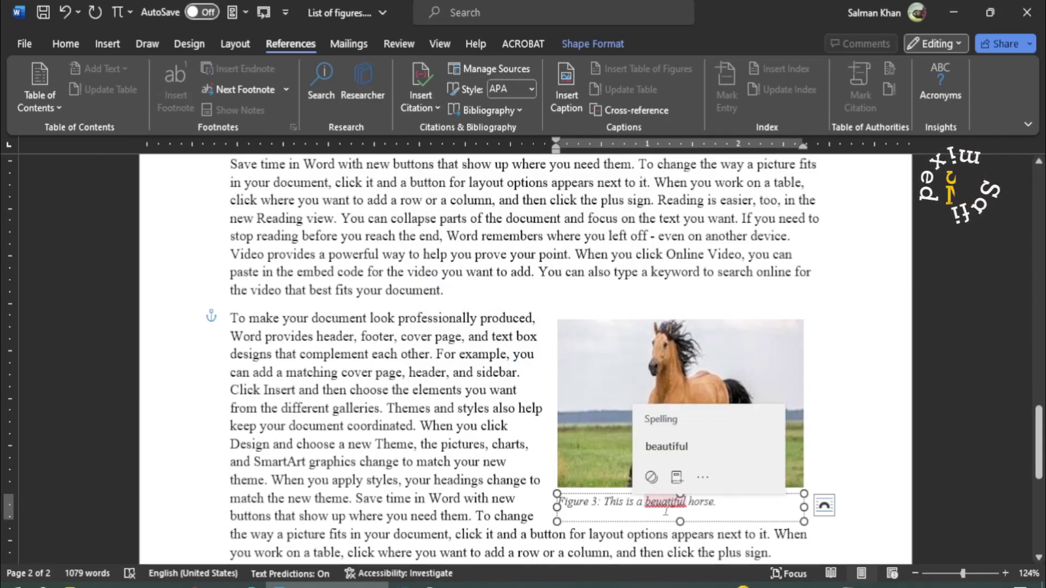
scroll(665, 511, up, 1)
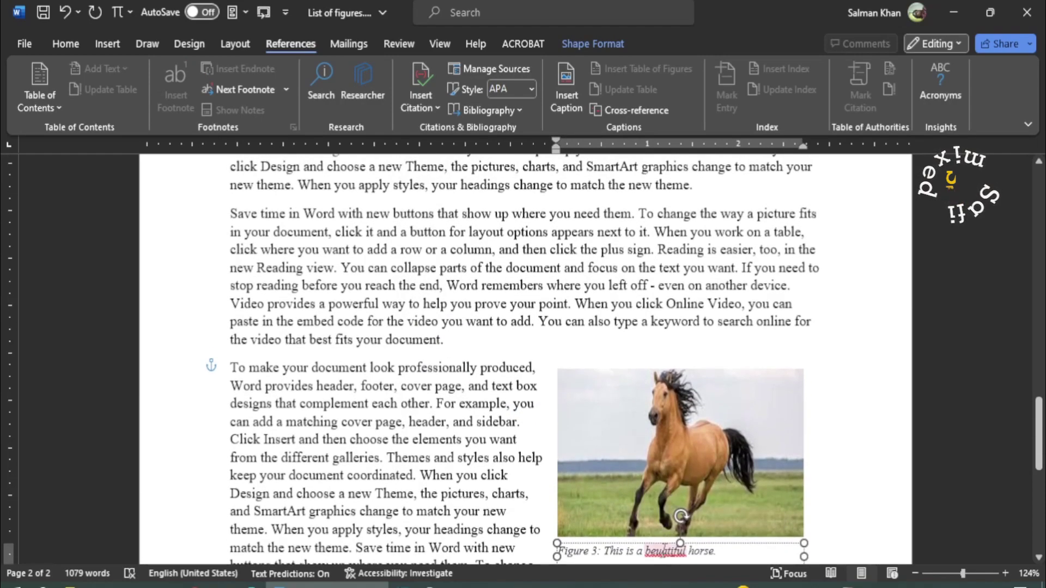
right_click(665, 549)
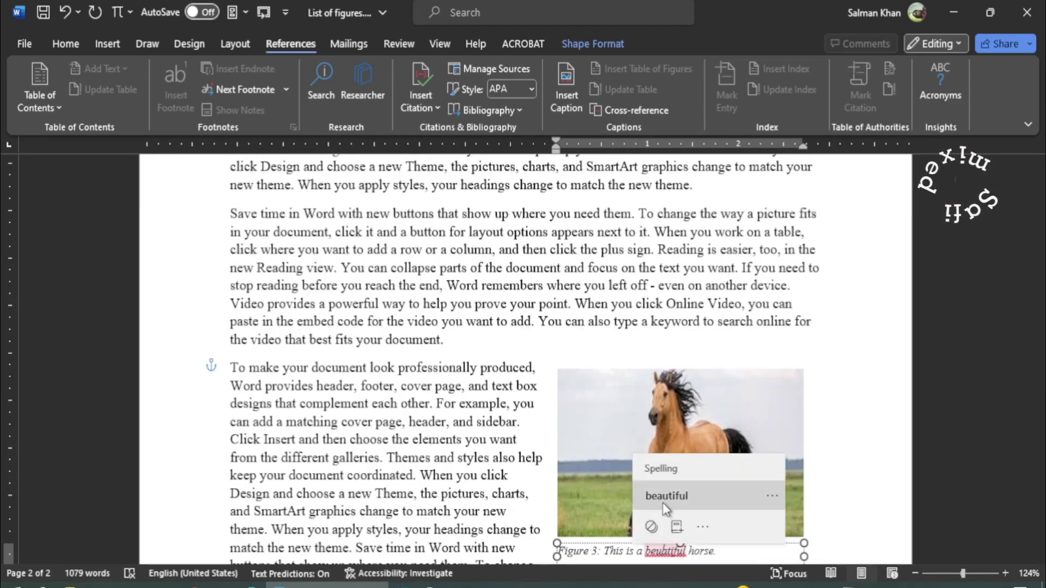
click(662, 502)
scroll(776, 408, up, 1)
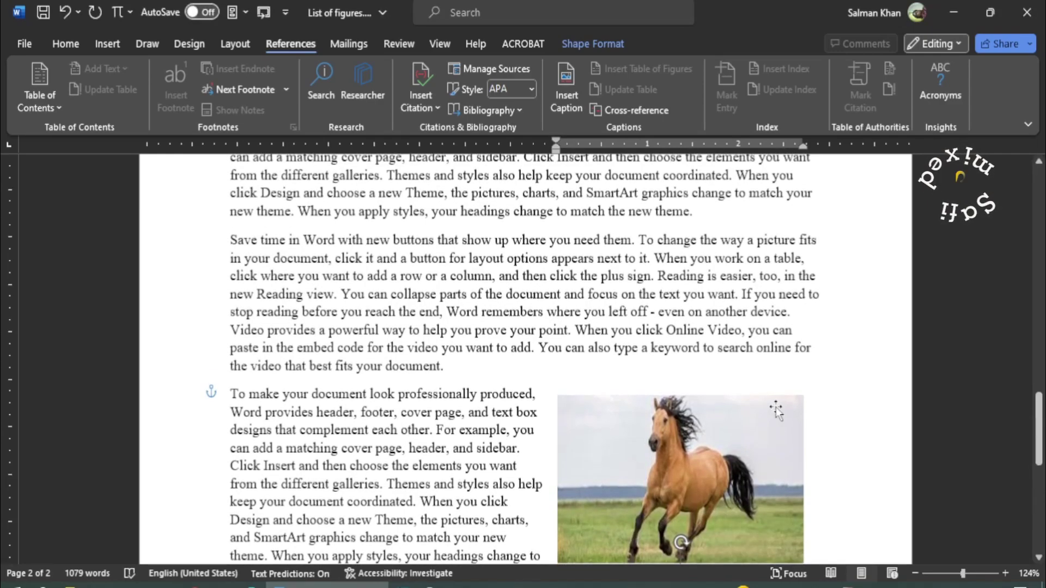
Step: Add a line above the first paragraph and insert a page break, leaving a blank first page
scroll(776, 408, up, 15)
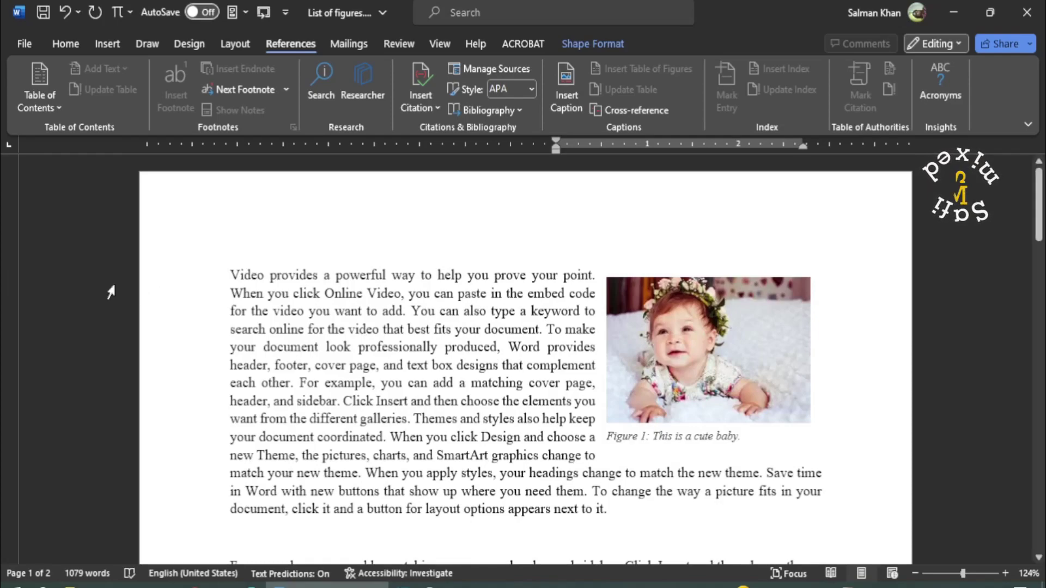
click(243, 250)
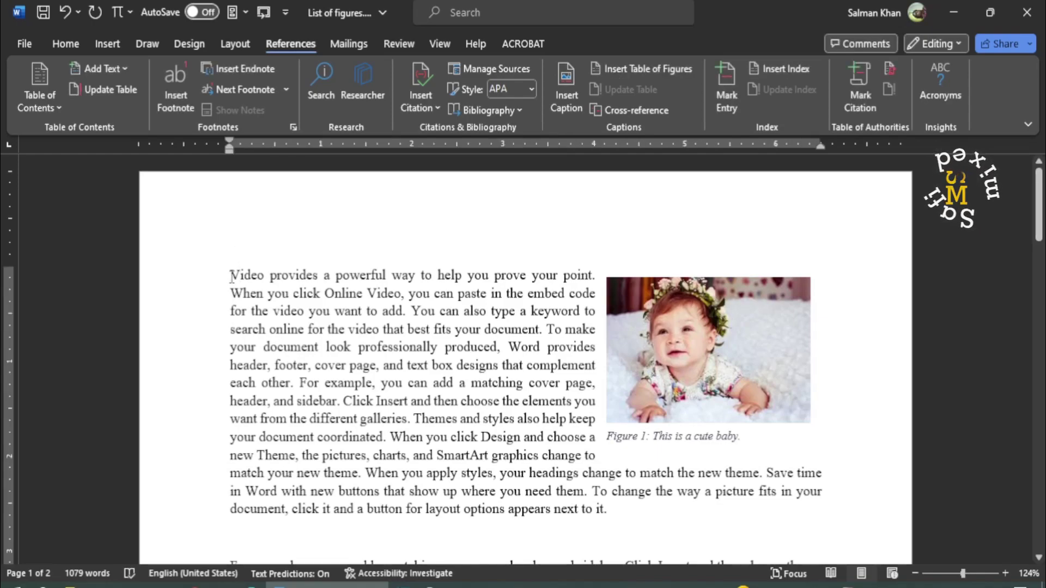
key(Return)
key(Return)
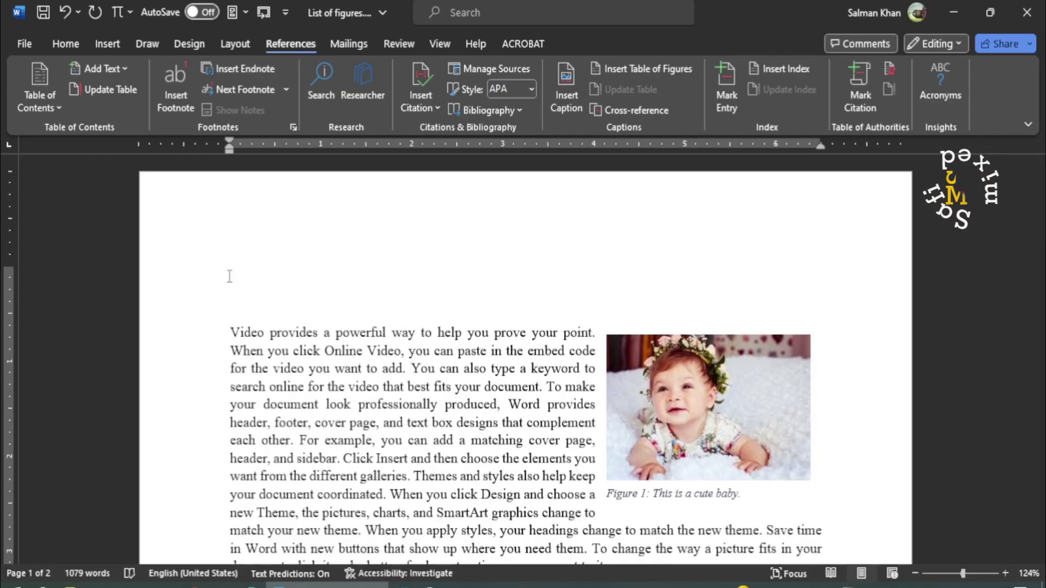
click(239, 312)
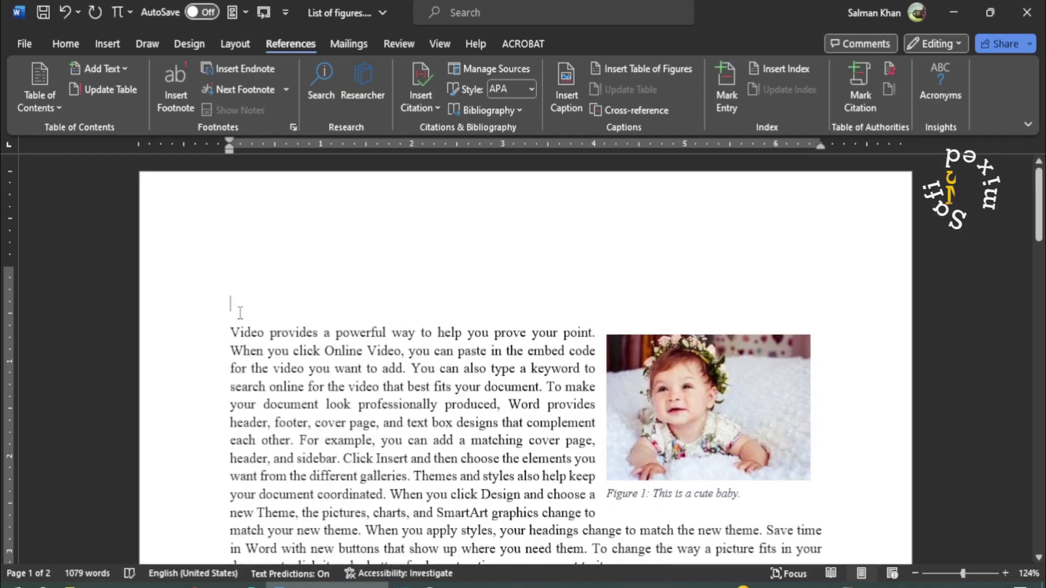
click(108, 43)
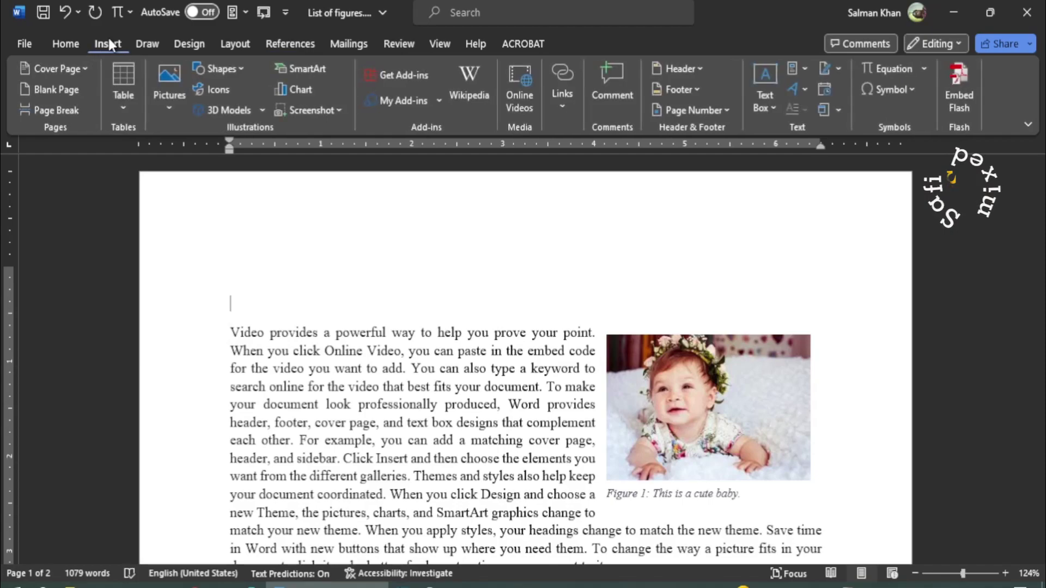
click(60, 113)
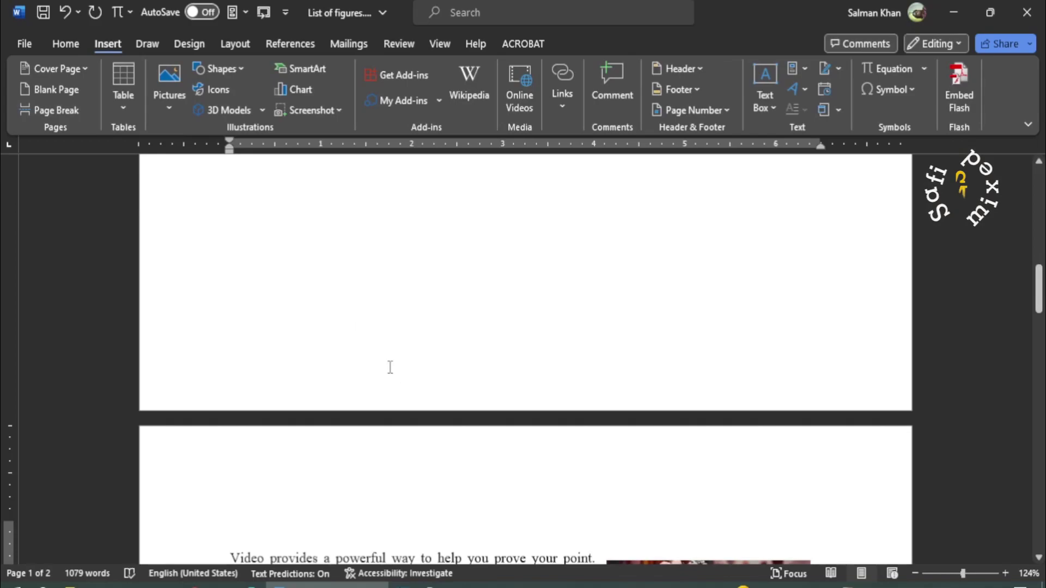
key(ctrl+Return)
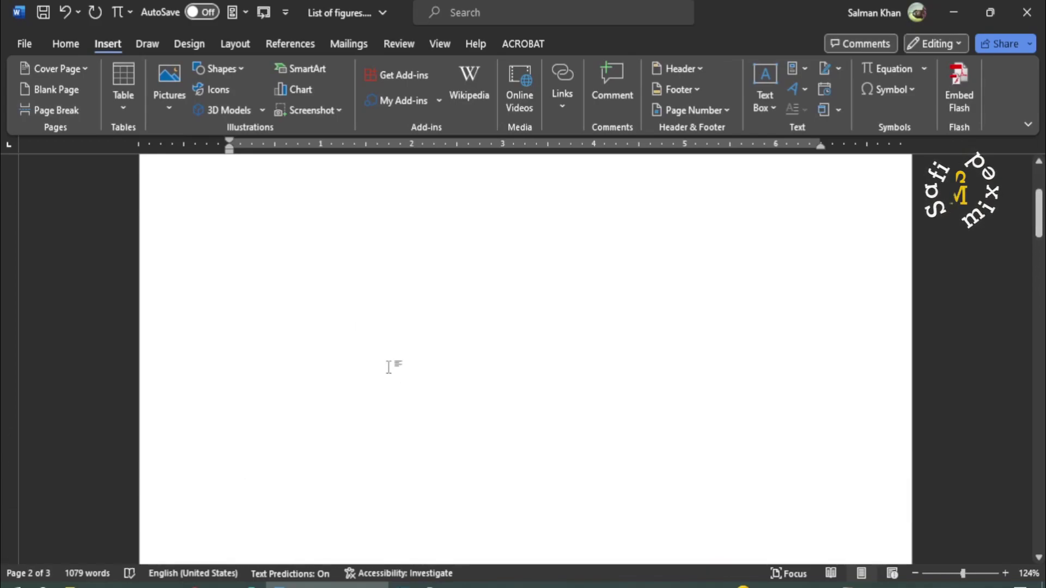
Step: Type 'List of figures:' at the top, format it 16 pt bold, and add an empty line below
click(292, 300)
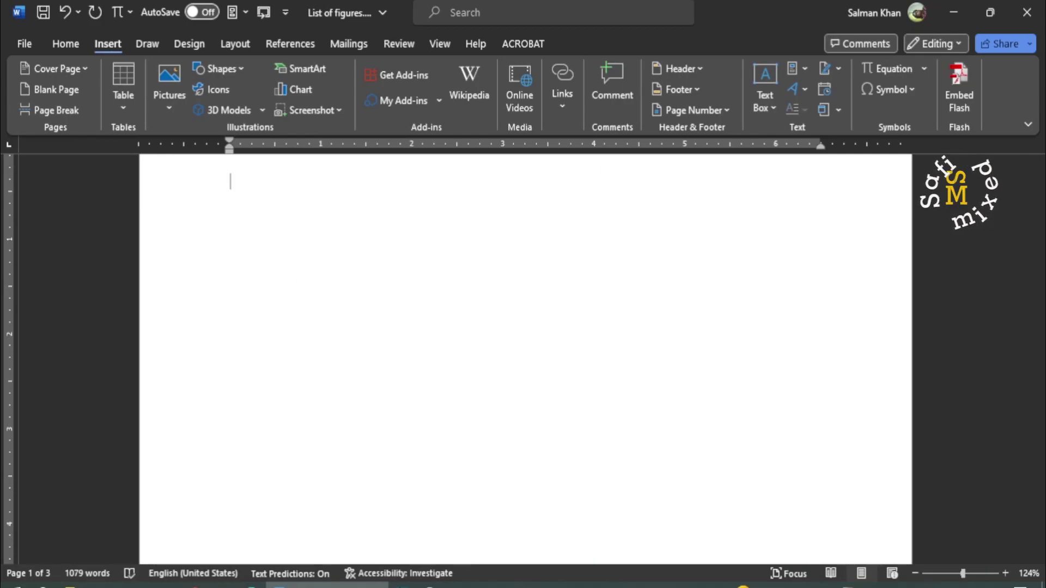
text(List of figures:)
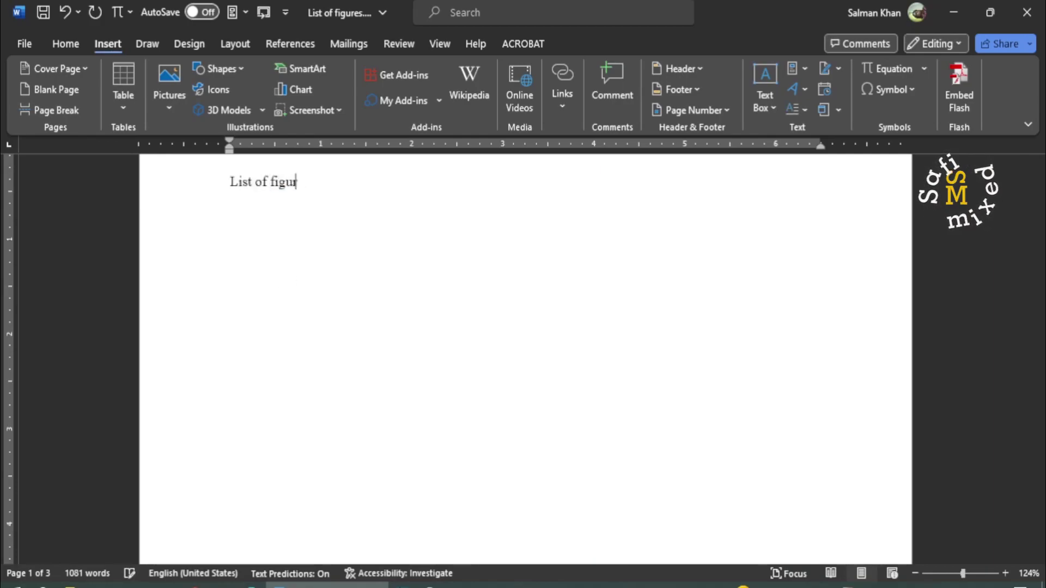
key(shift+Left)
key(shift+Left)
key(shift+Left)
key(shift+Left)
key(shift+Left)
key(shift+Left)
key(shift+Left)
key(shift+Left)
key(shift+Left)
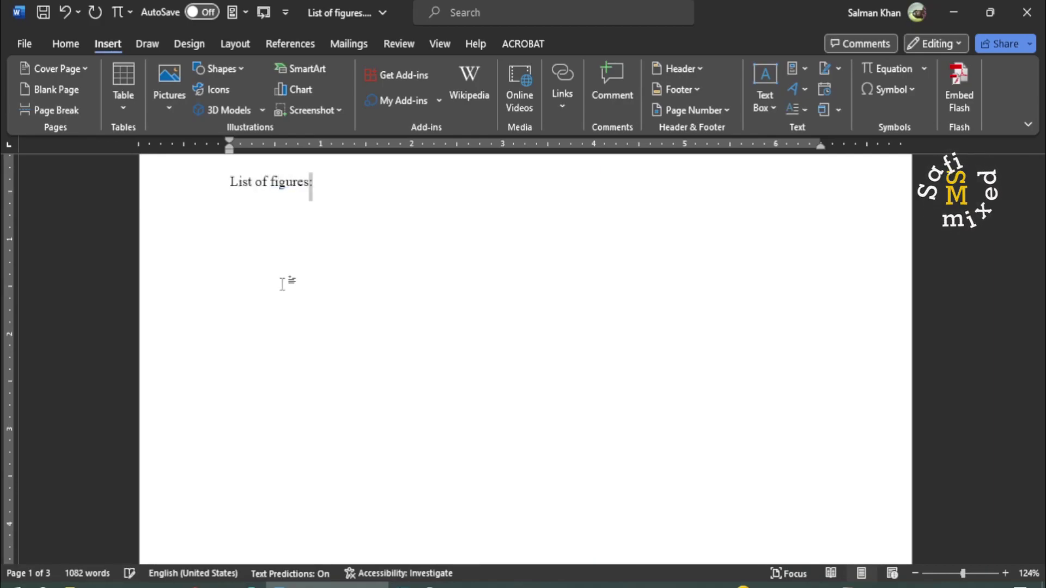
key(shift+Left)
key(shift+Left)
key(shift+Left)
key(shift+Left)
key(shift+Left)
key(shift+Left)
key(shift+Left)
key(shift+Left)
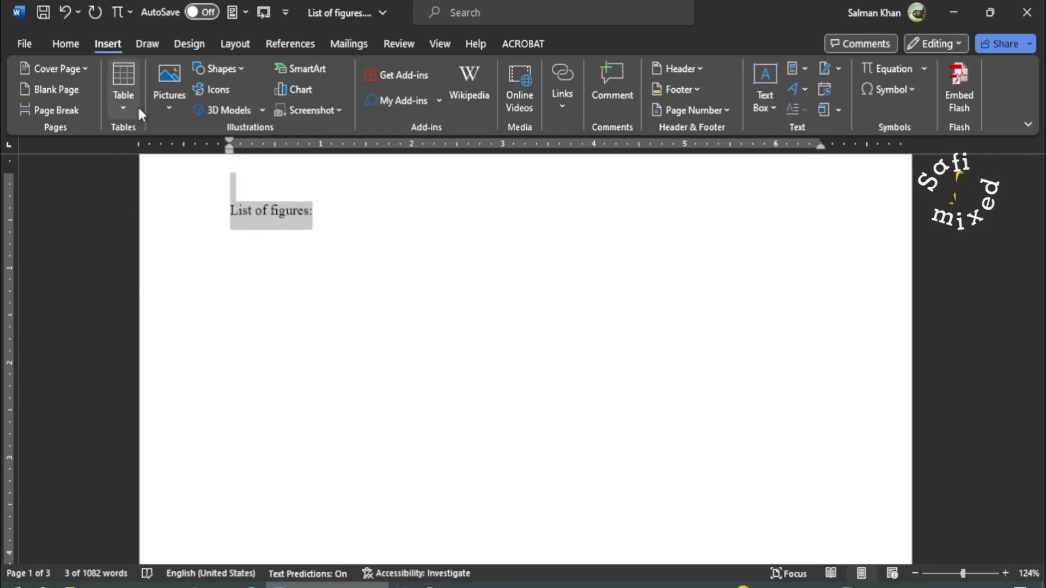
click(53, 47)
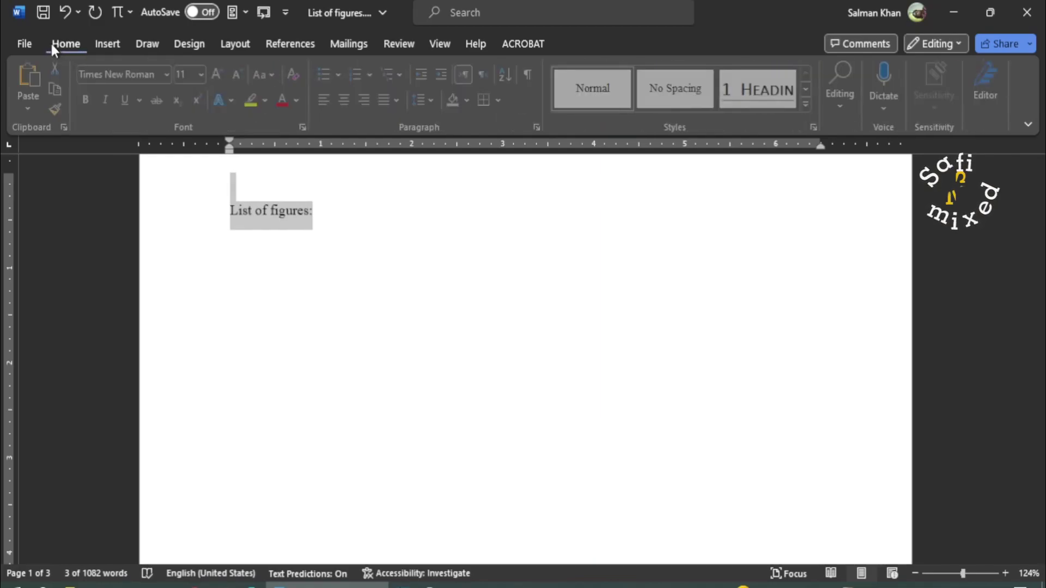
click(204, 73)
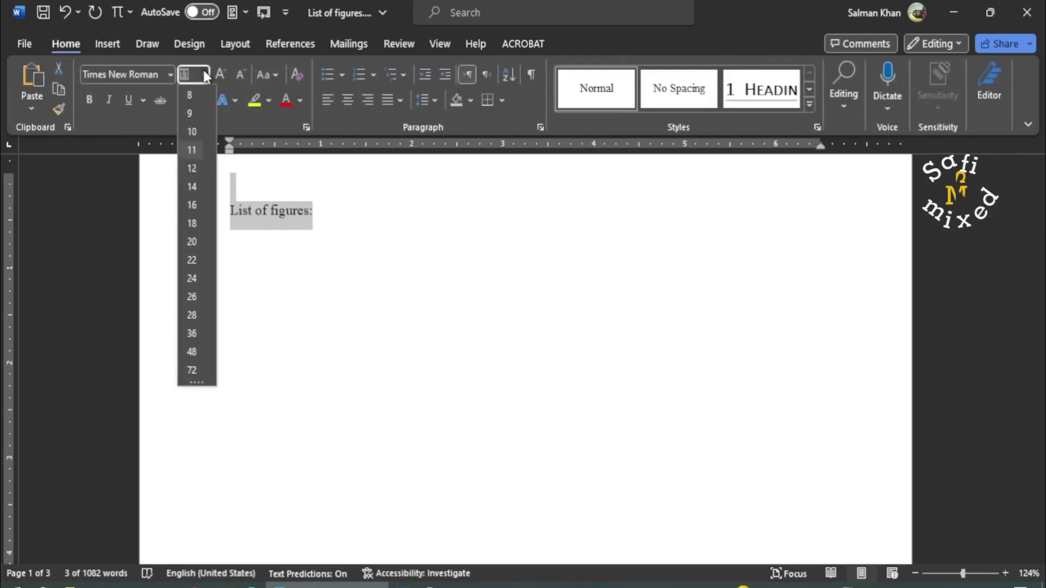
click(192, 201)
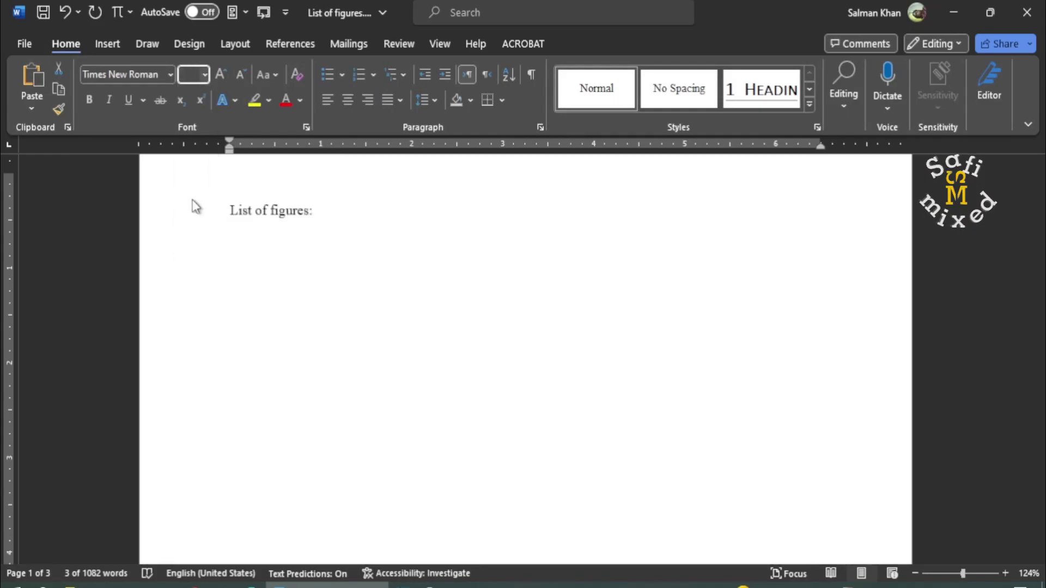
click(88, 100)
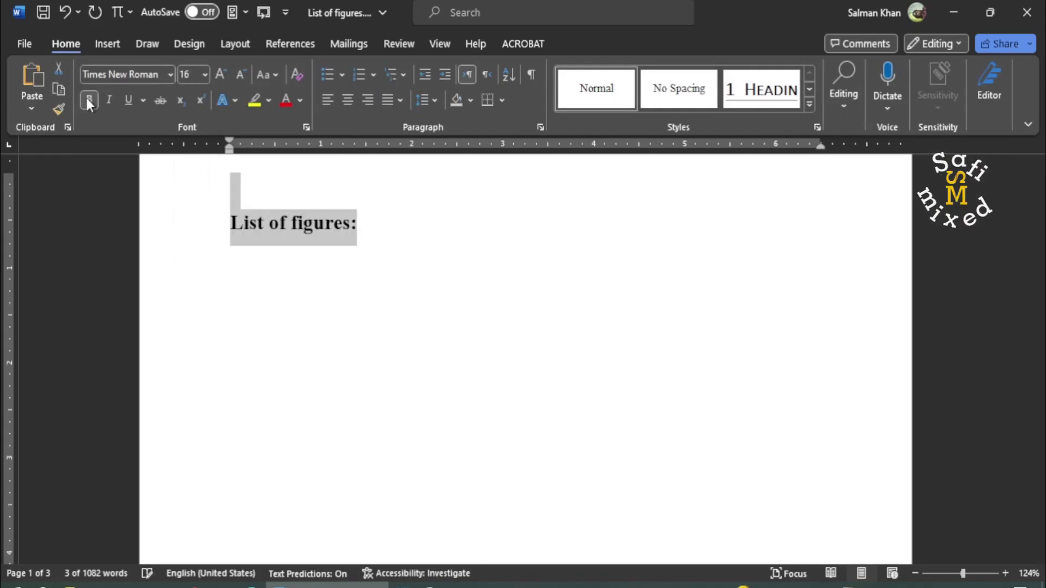
click(382, 223)
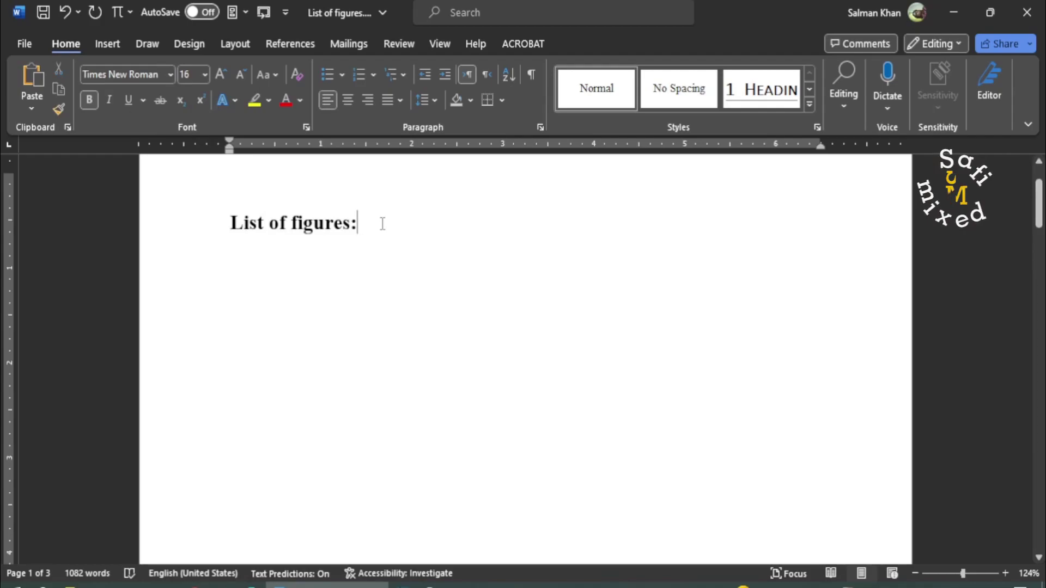
key(Return)
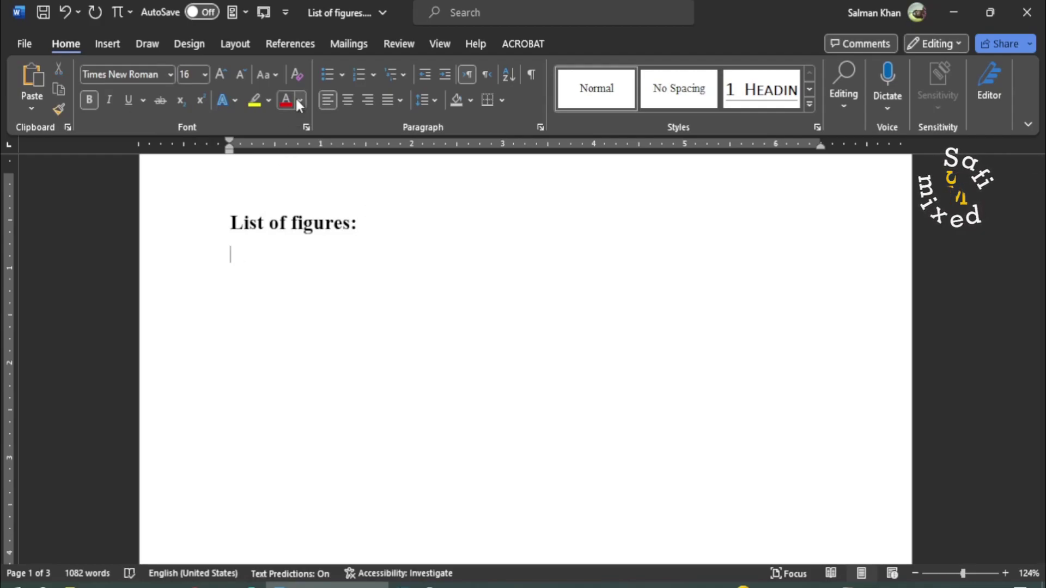
Step: Open the Table of Figures dialog, try the Classic format, then return to From template
click(292, 43)
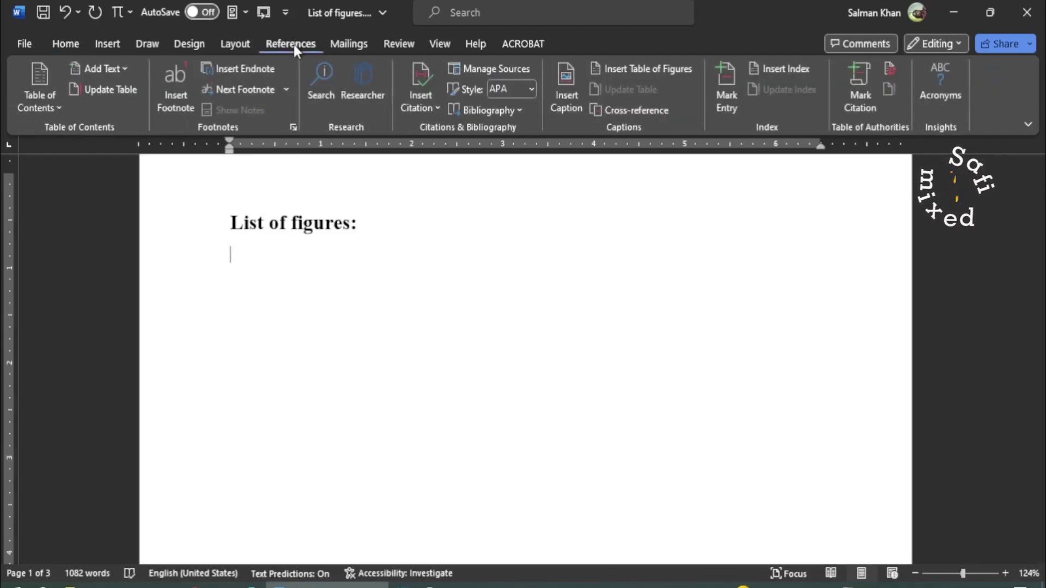
click(661, 69)
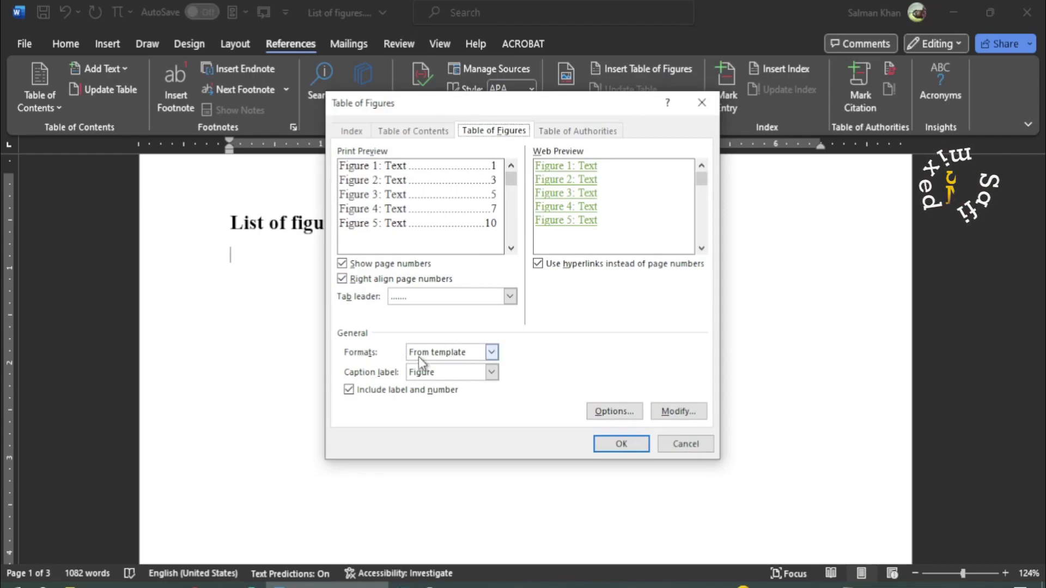
click(492, 353)
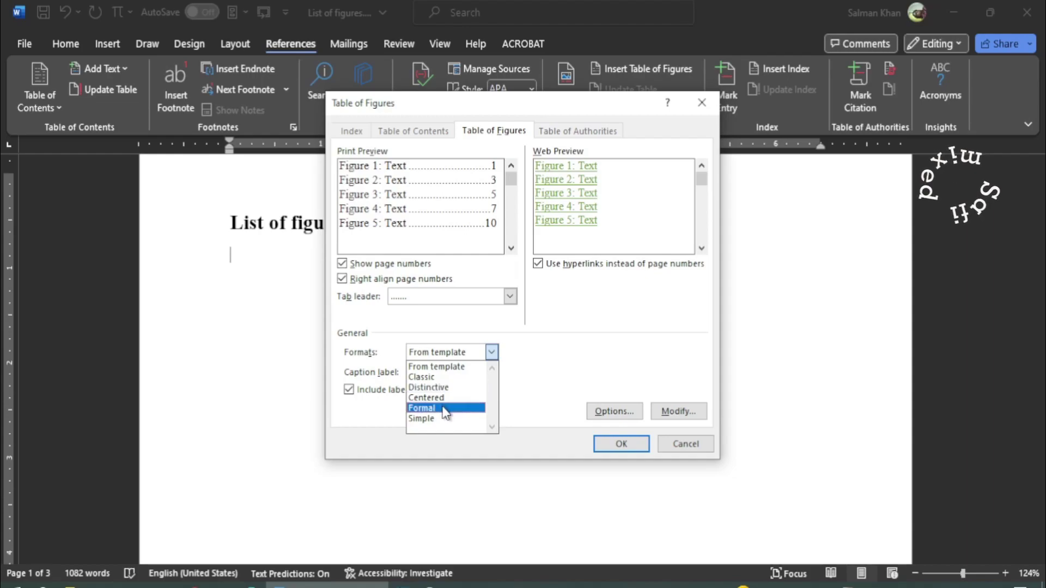
click(447, 378)
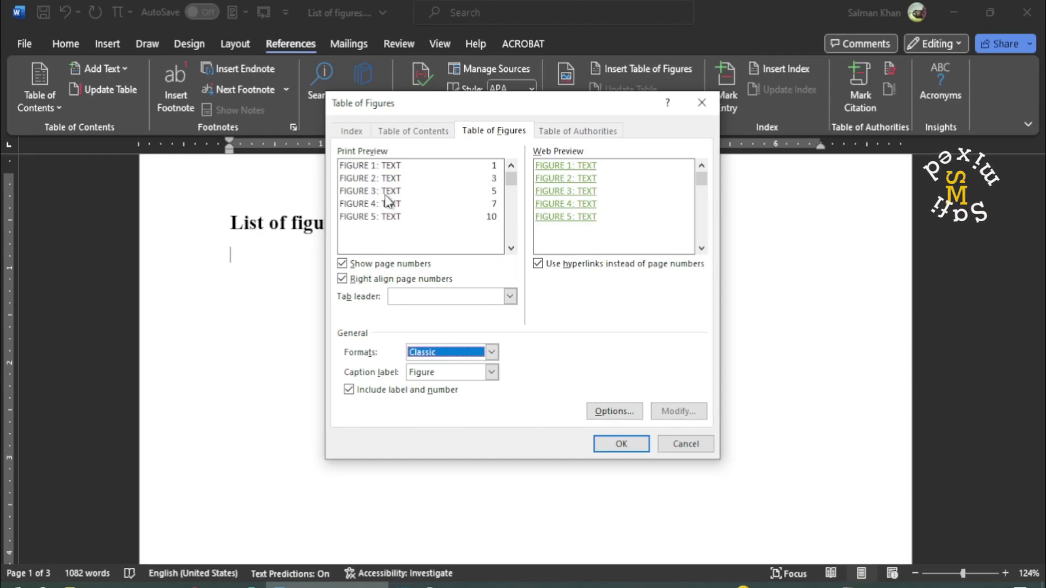
click(490, 352)
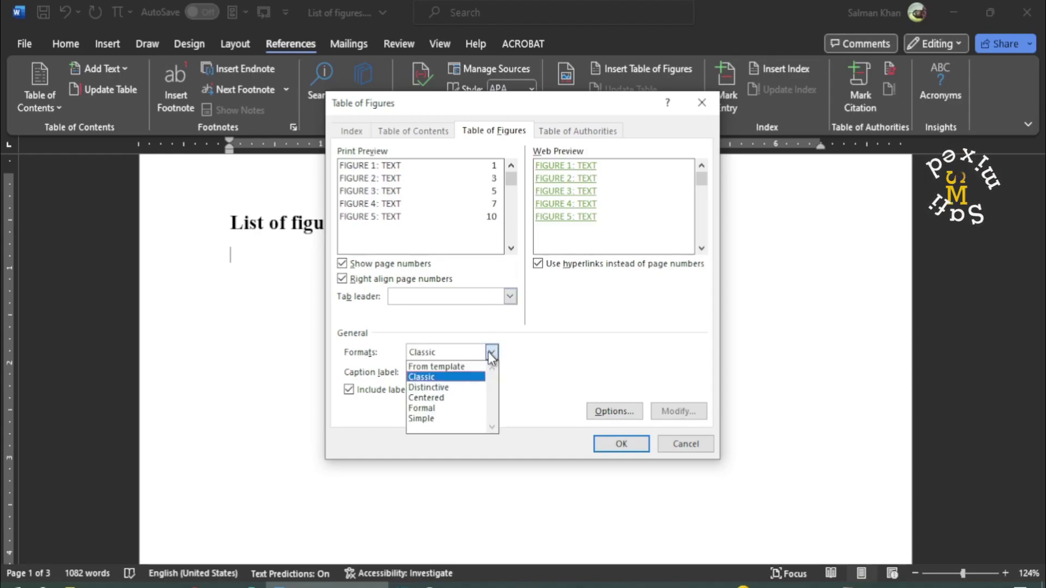
click(459, 366)
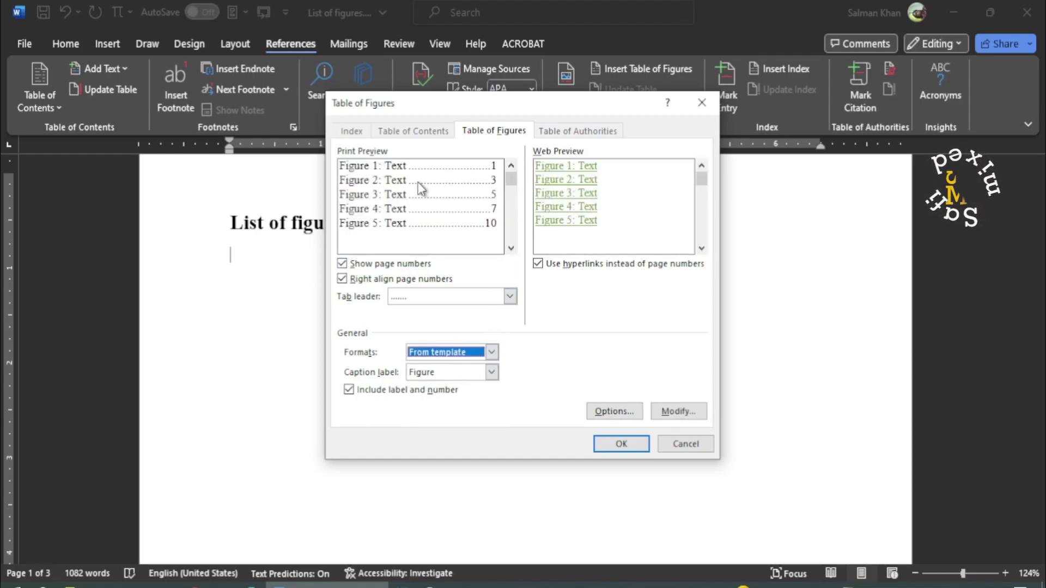
Step: Choose the dashes tab leader for the table of figures
key(shift+Tab)
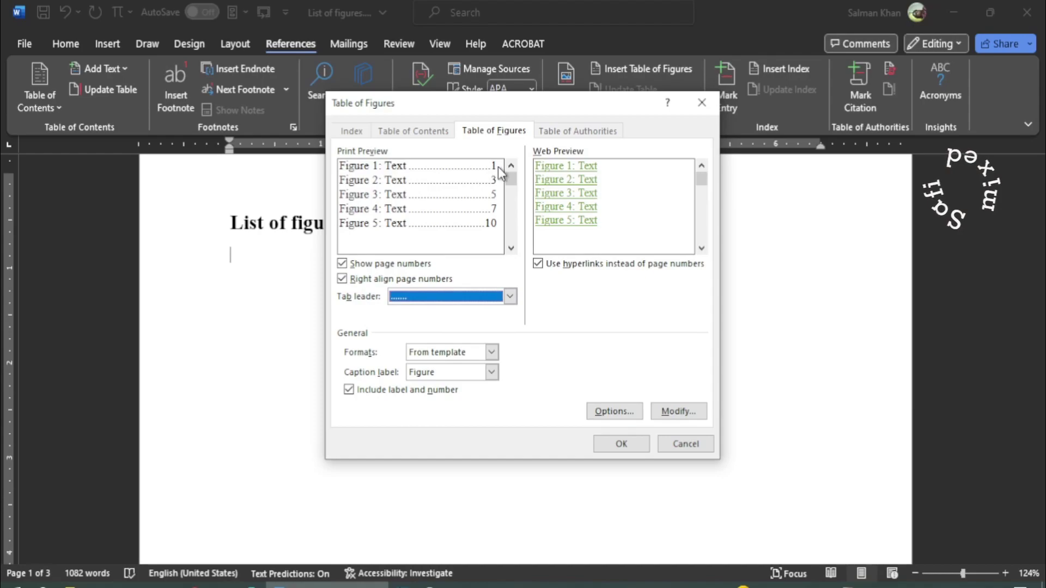
click(510, 297)
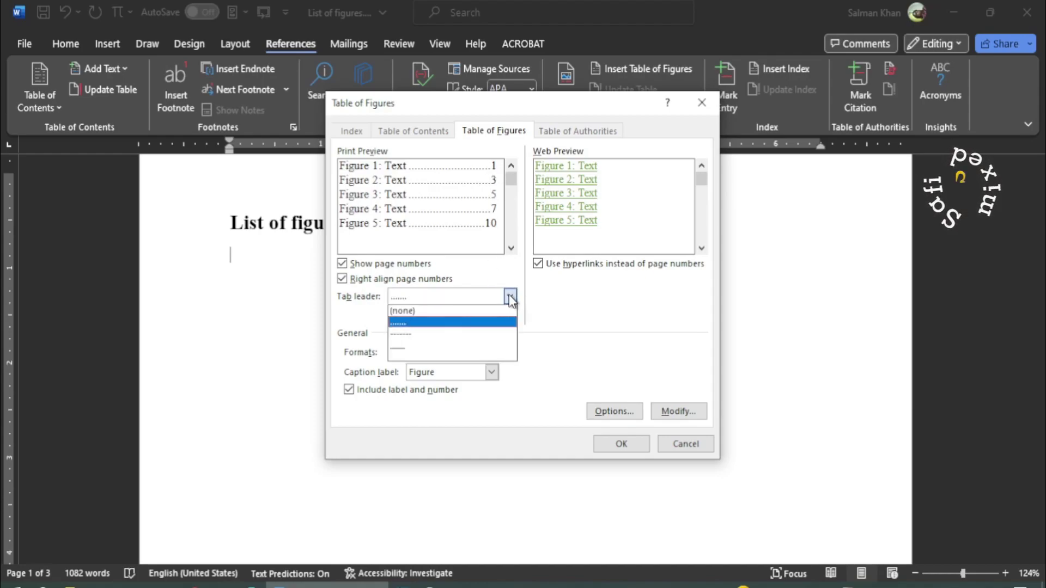
click(412, 334)
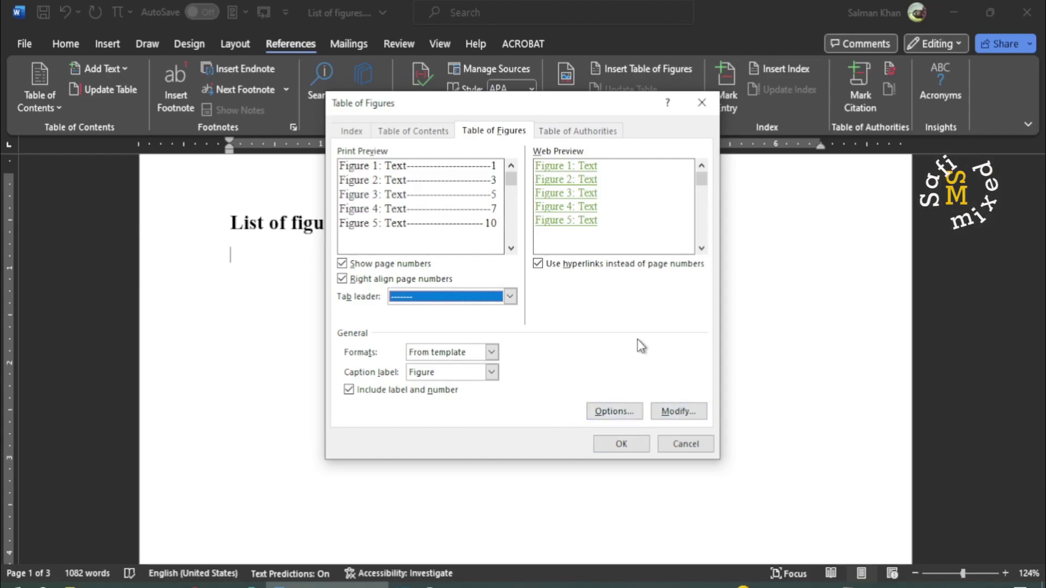
Step: Confirm the dialog to insert the dashed list of Figures 1–3 under the heading
click(621, 444)
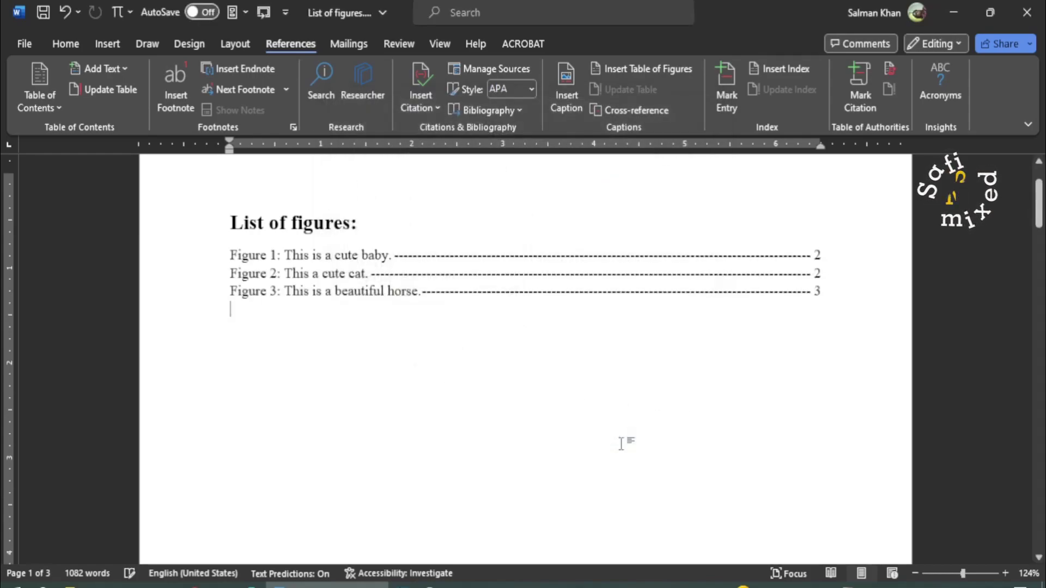